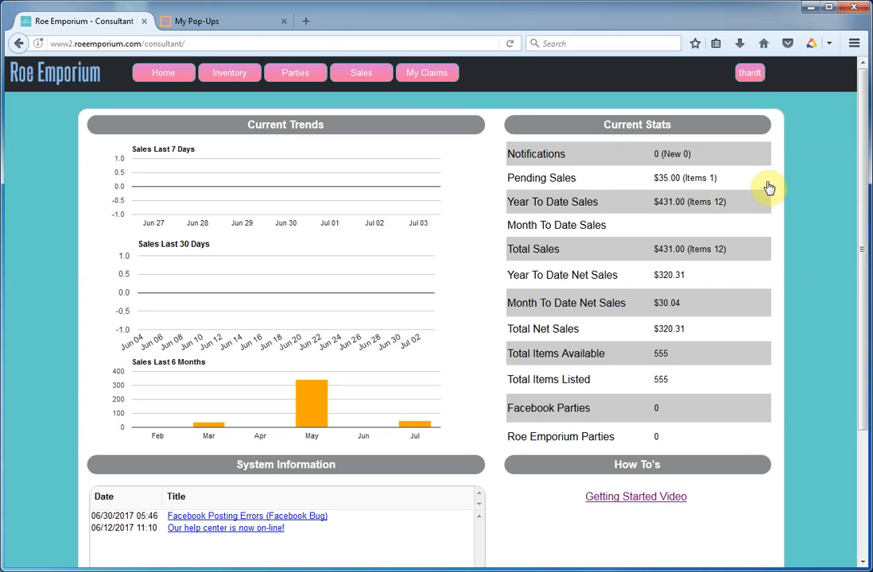
Open the account profile and review the Bless URL, user name and password settings
mouse_move(747, 73)
left_click(755, 96)
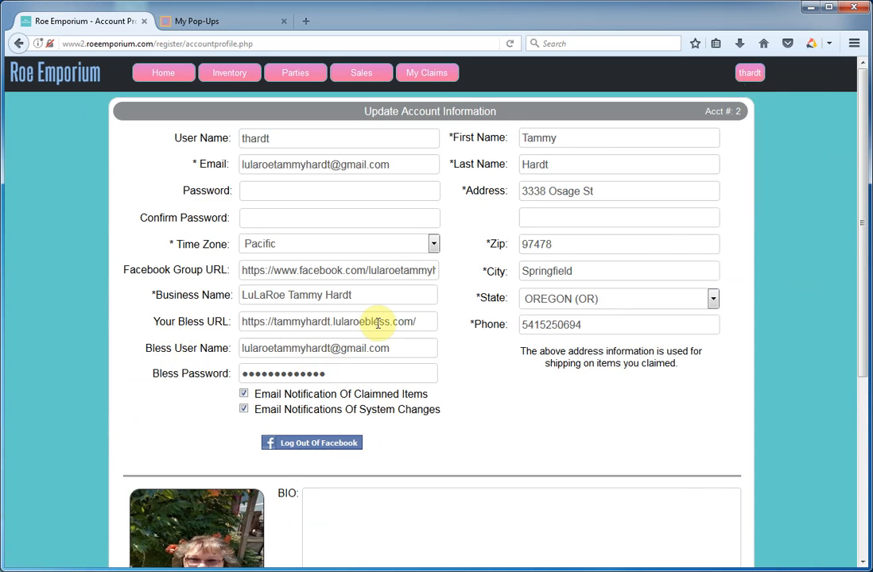
left_click(423, 321)
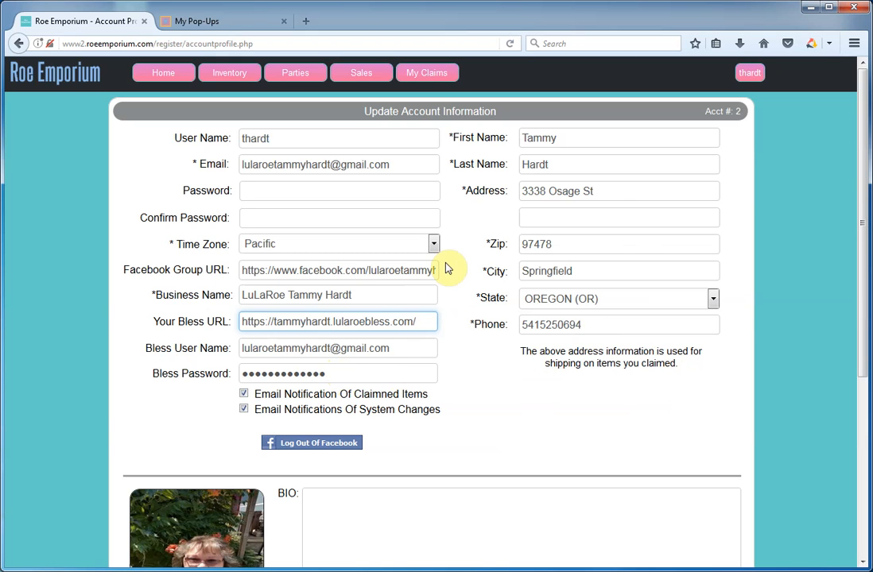
left_click(526, 232)
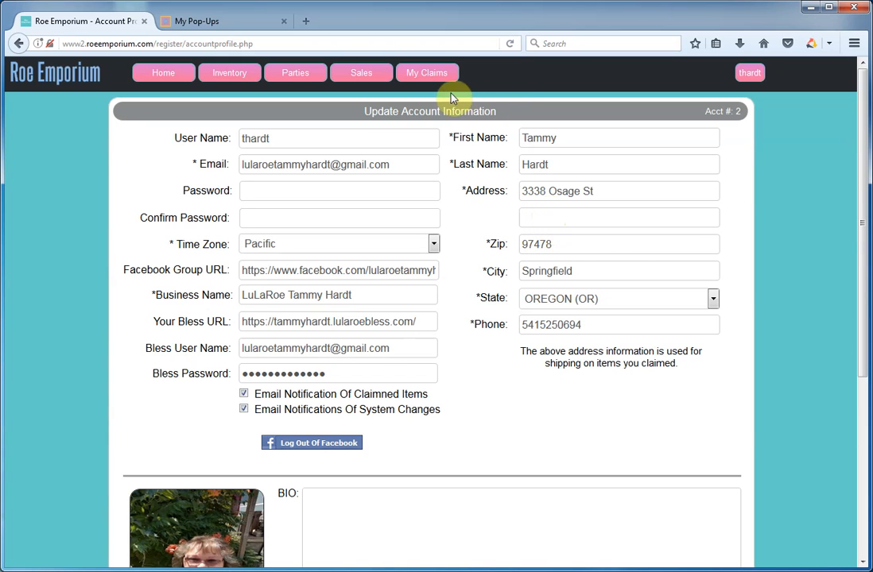
Fill in a new party named Demo with the cover image onlinepopup.jpg and the party type Roe Emporium VIP
mouse_move(307, 84)
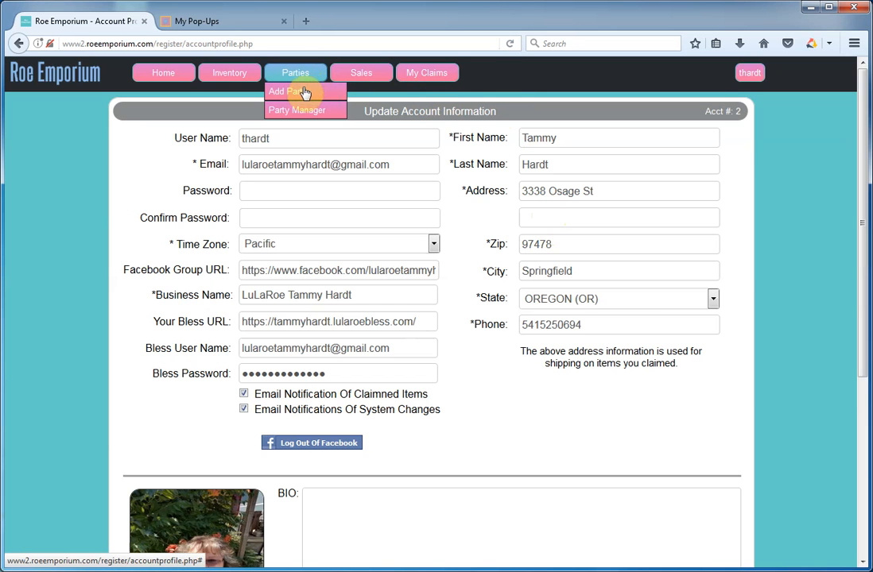
left_click(301, 92)
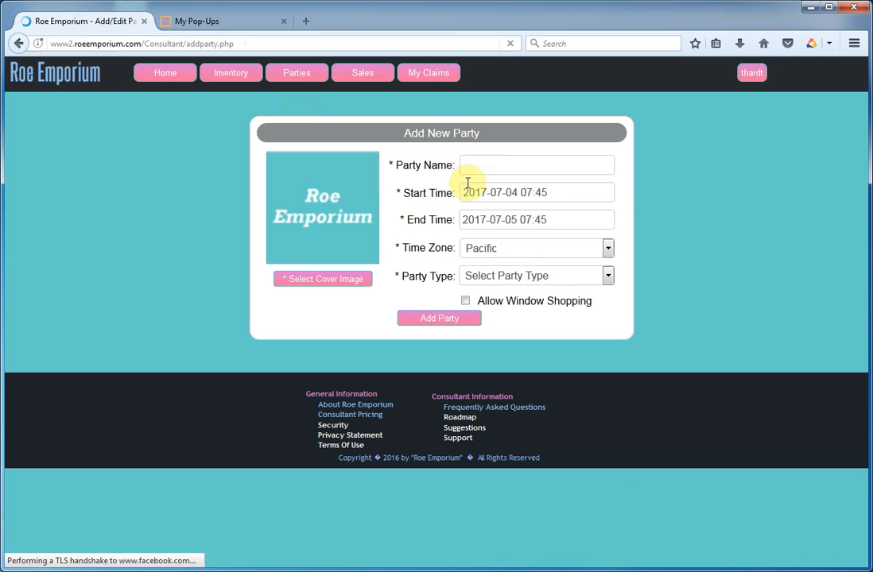
left_click(490, 170)
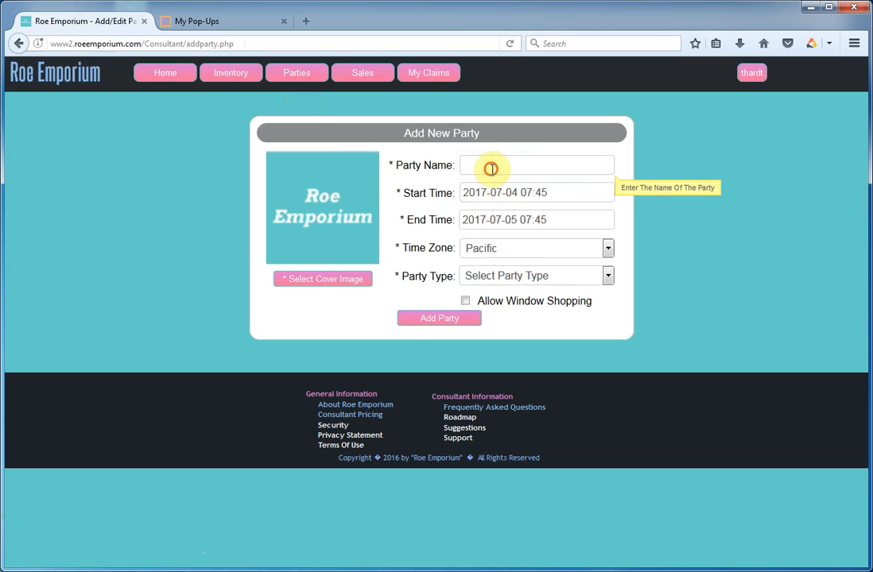
type("Demo")
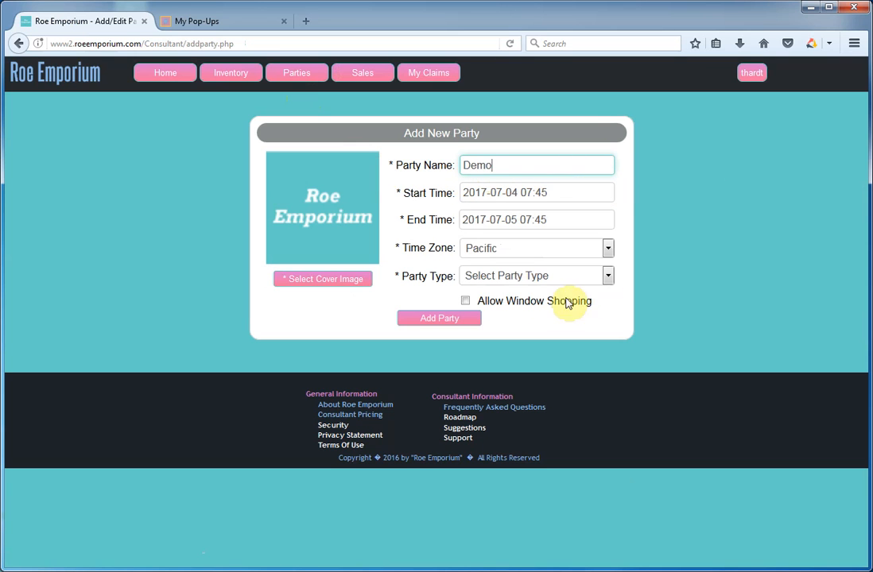
left_click(365, 282)
double_click(179, 132)
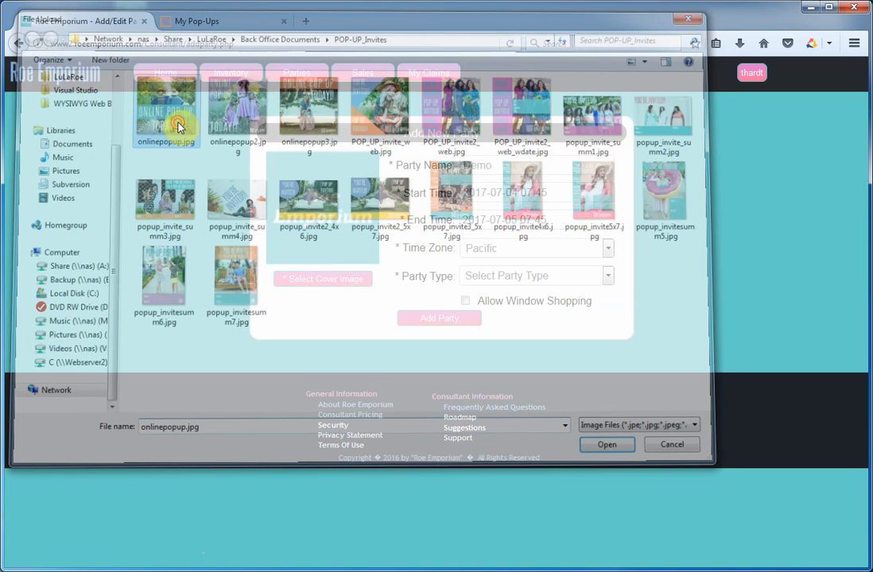
left_click(579, 279)
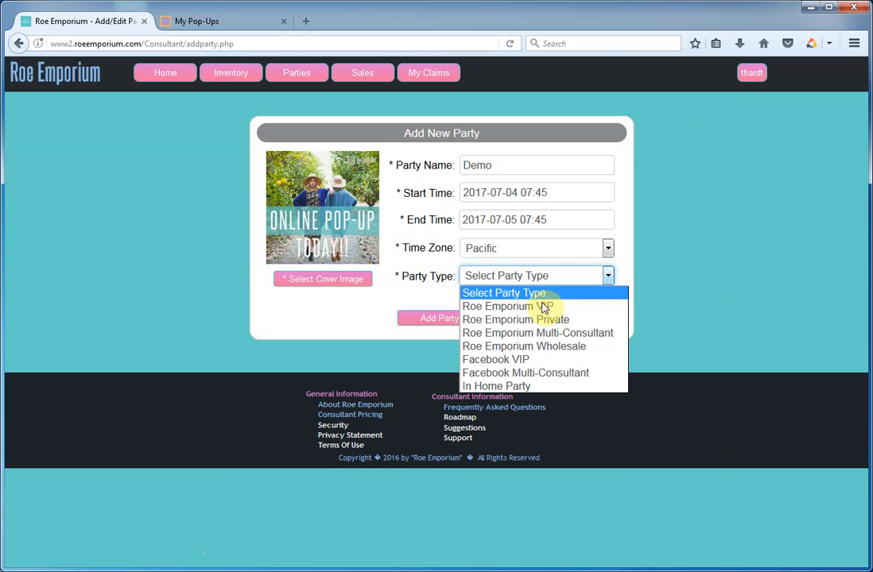
left_click(545, 307)
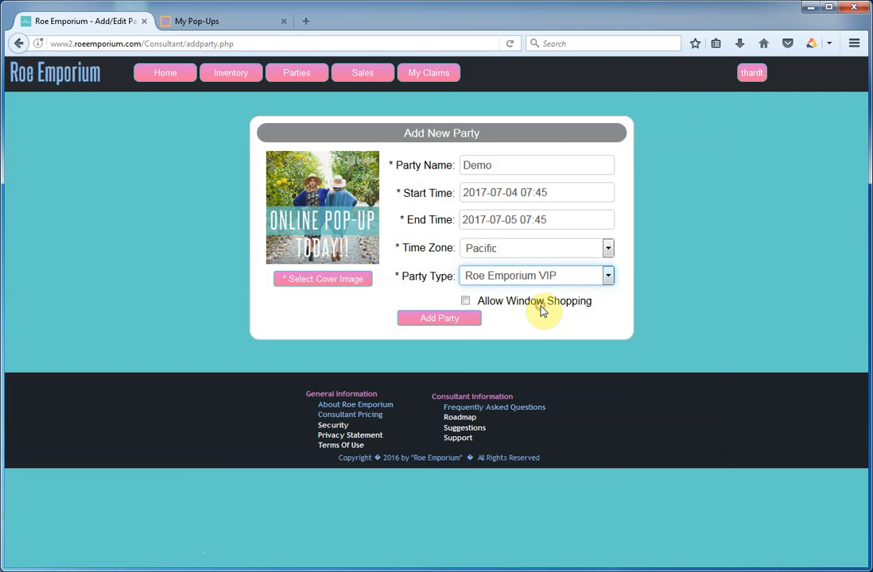
Switch to the LuLaRoe Bless site, reload its pop-ups list to check the open ones, and return to the new party form
left_click(230, 29)
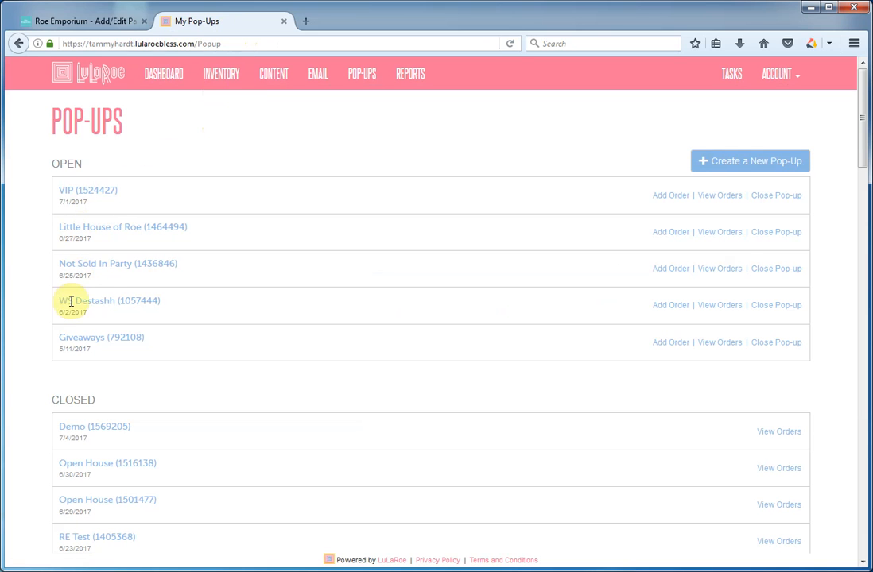
left_click(287, 44)
key("Return")
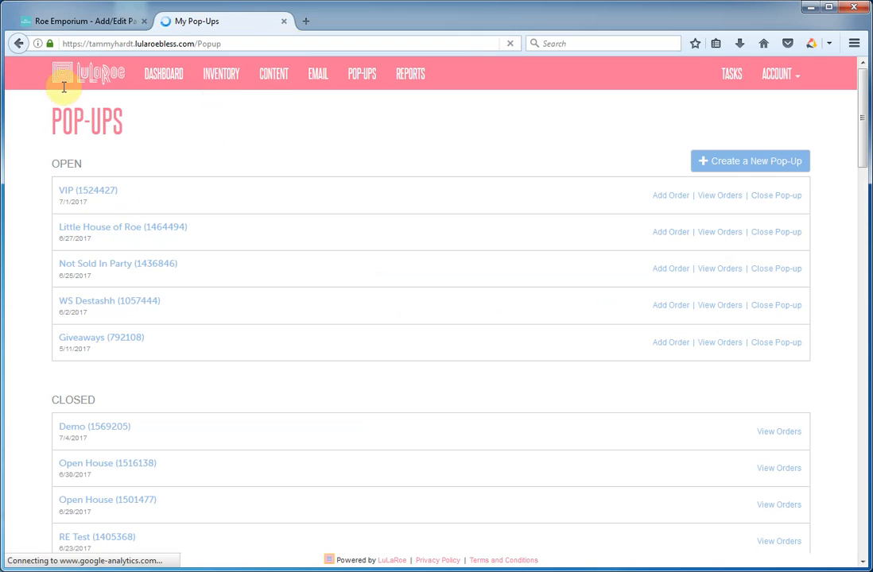
left_click(79, 22)
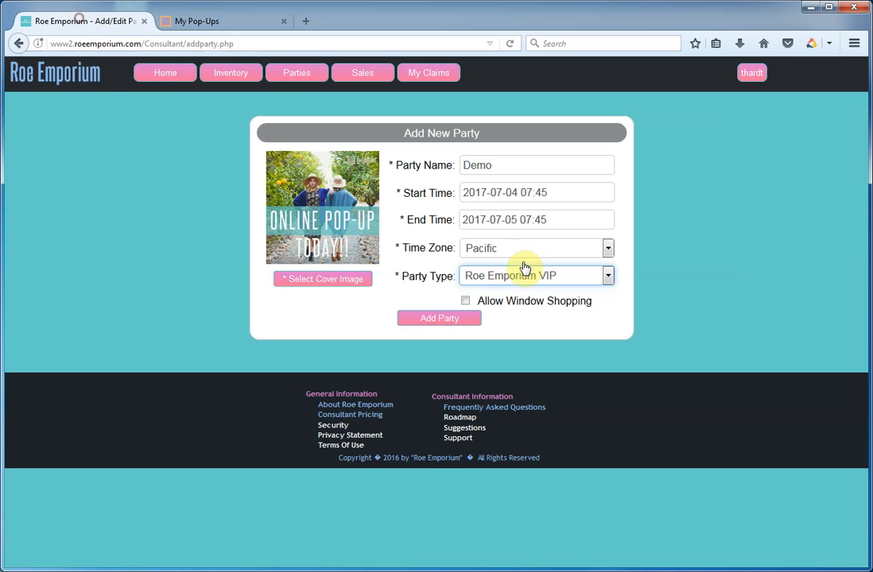
Add the Demo party with all listed items included and also create it as a pop-up in Bless
left_click(441, 321)
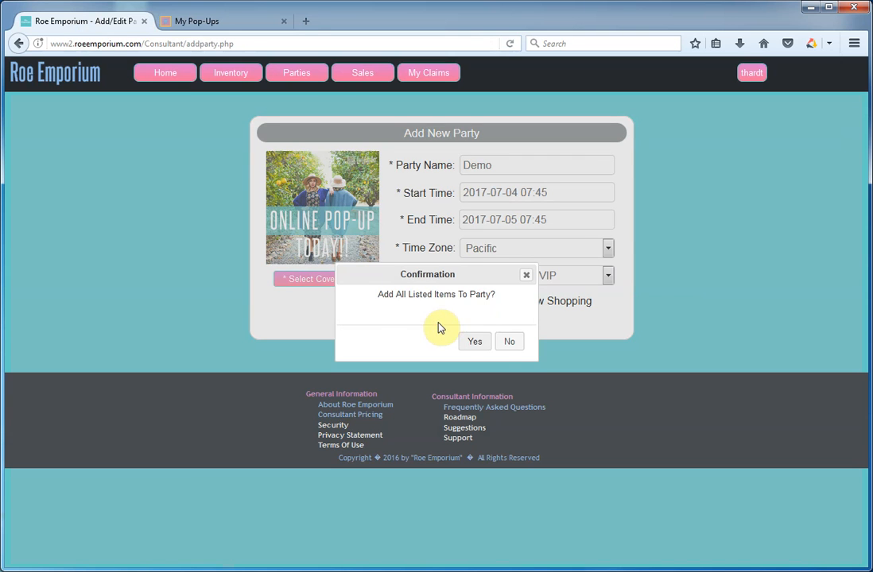
left_click(475, 343)
left_click(473, 343)
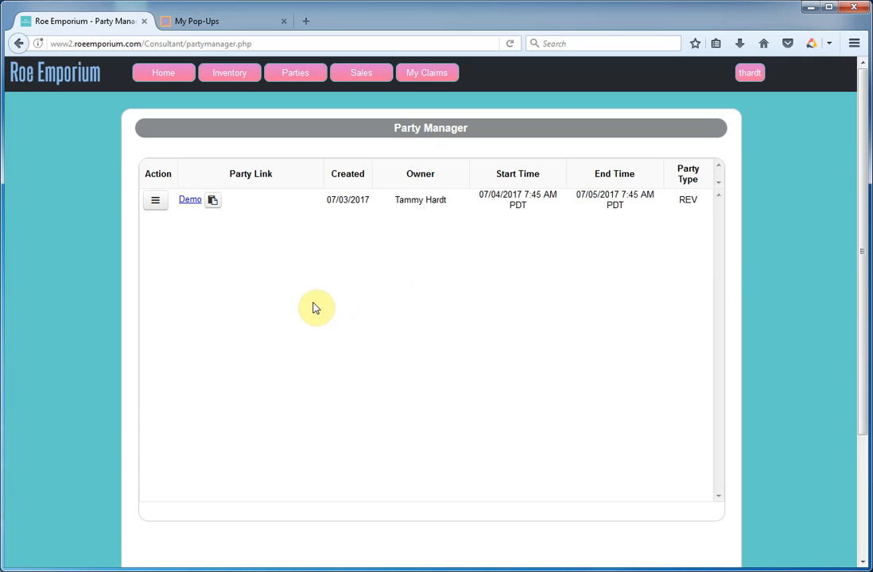
Reload the Bless pop-ups list, view the details of the new open Demo pop-up, and return to the Party Manager
left_click(218, 28)
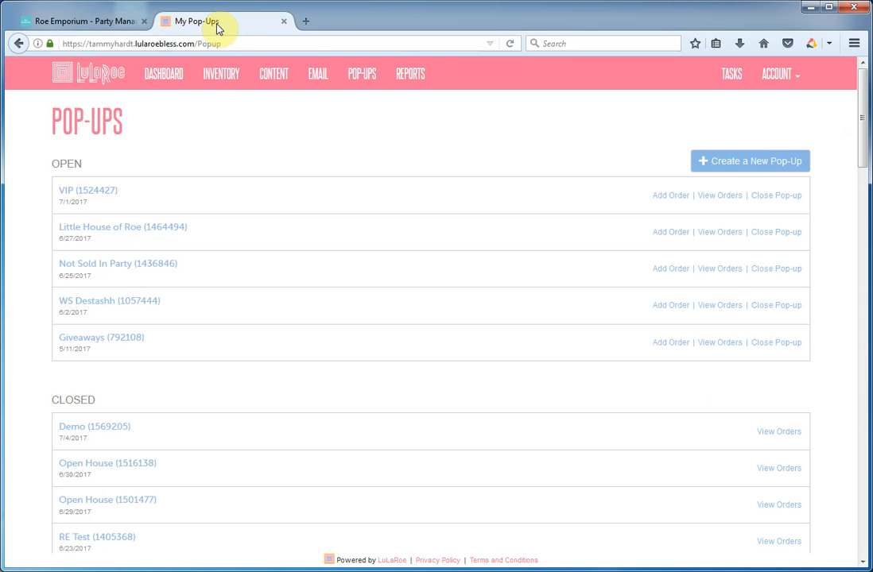
left_click(243, 46)
key("Return")
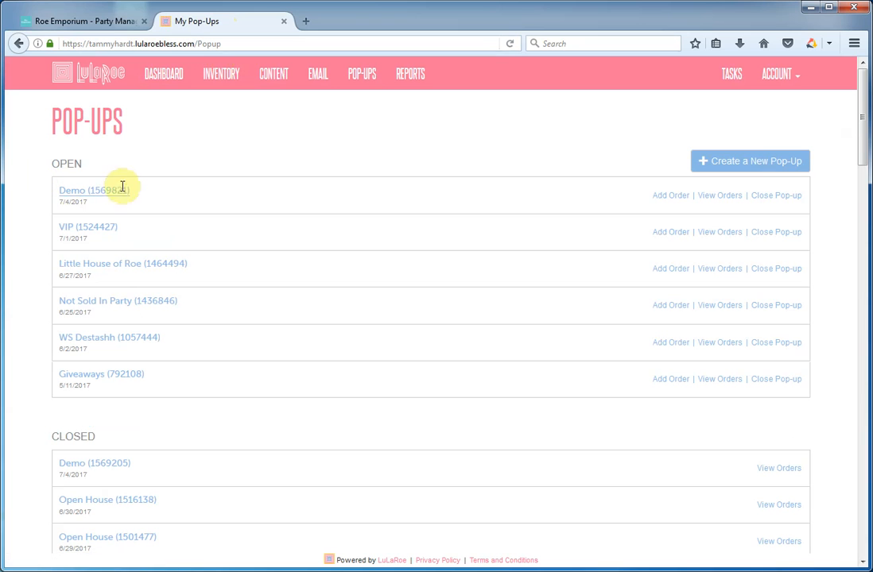
left_click(114, 190)
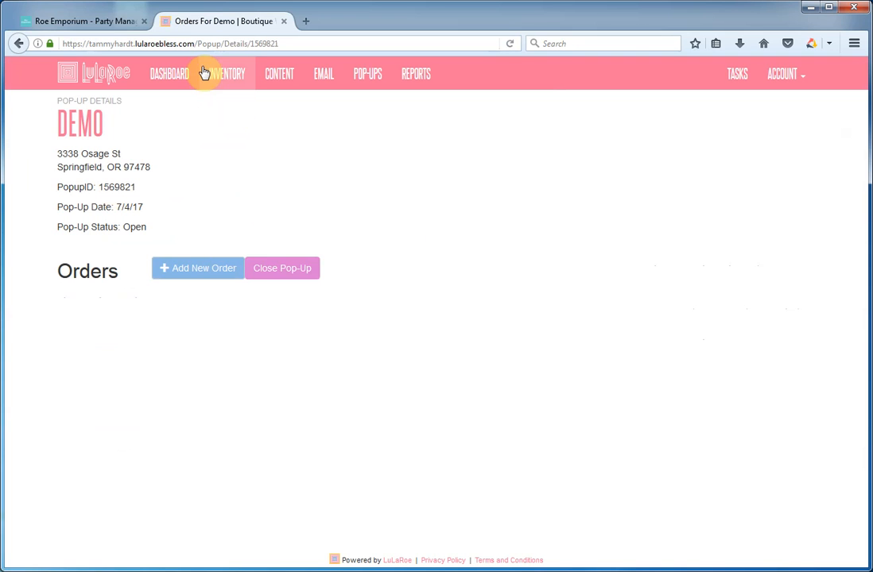
left_click(108, 21)
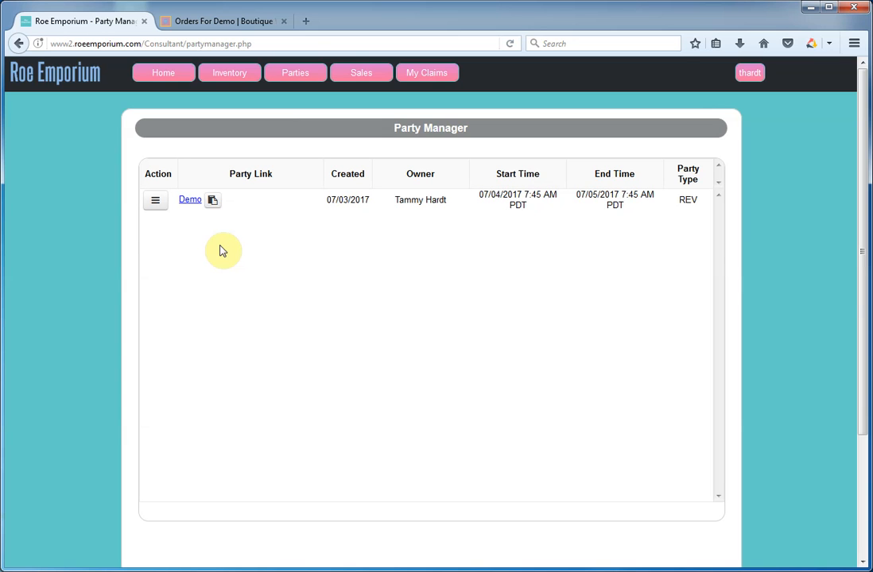
Review the actions available for the Demo party, including adding it to Bless, closing it in Bless and deleting it
left_click(163, 204)
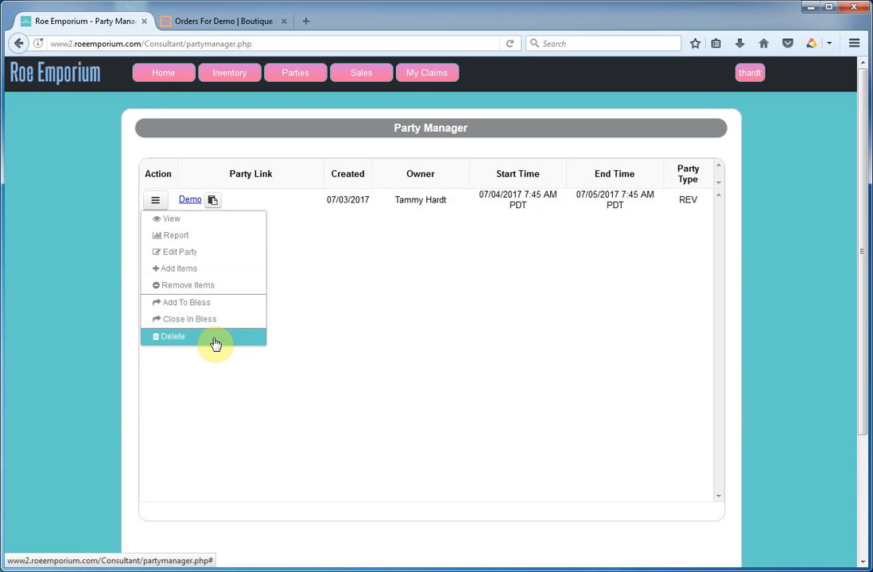
left_click(364, 329)
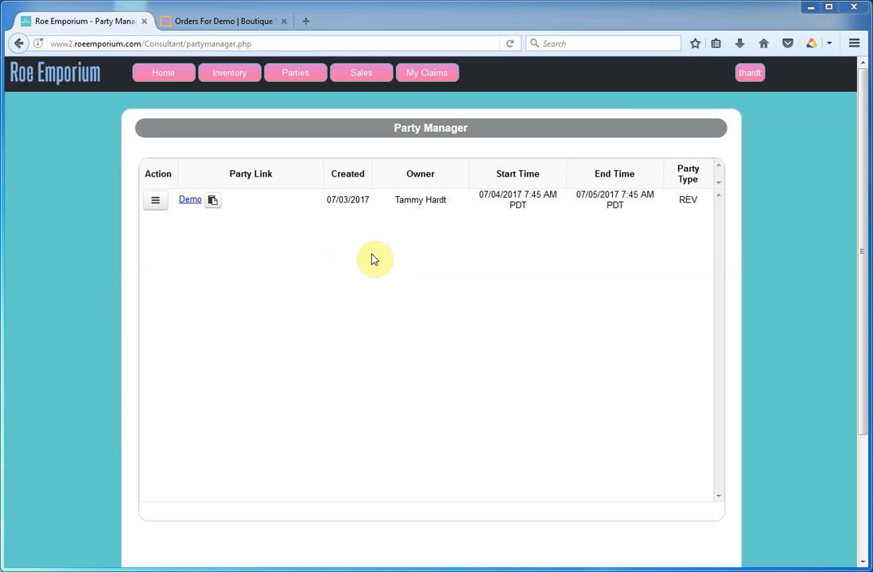
left_click(323, 198)
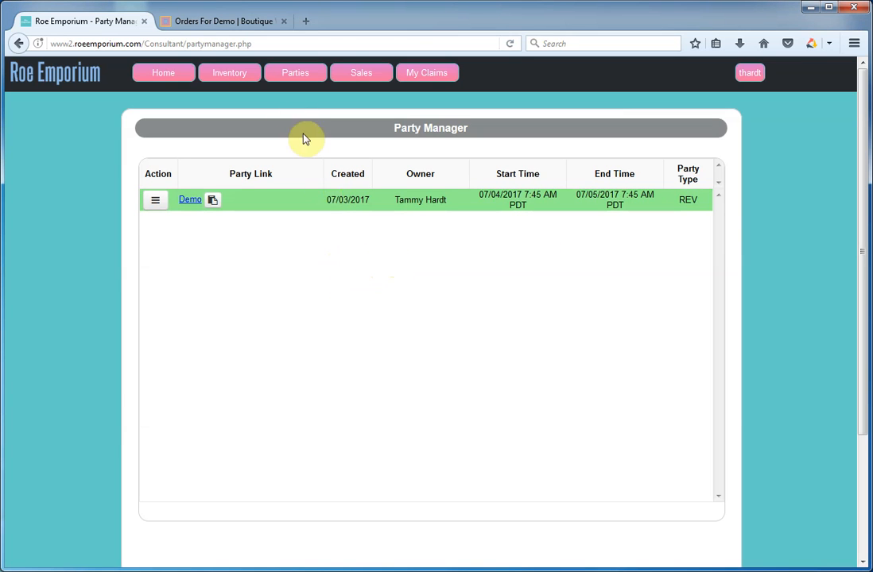
Open the listed inventory and show the Irma style in all sizes
mouse_move(227, 86)
left_click(228, 130)
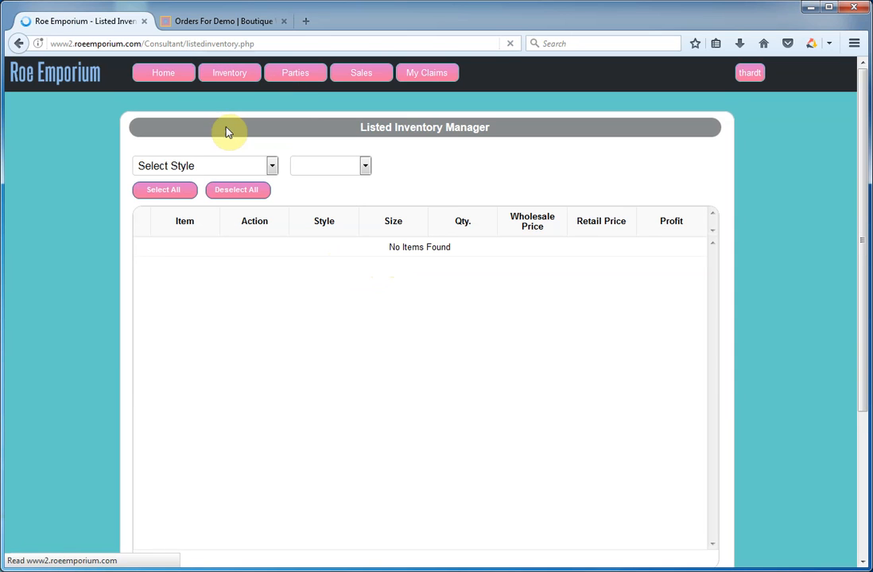
left_click(215, 166)
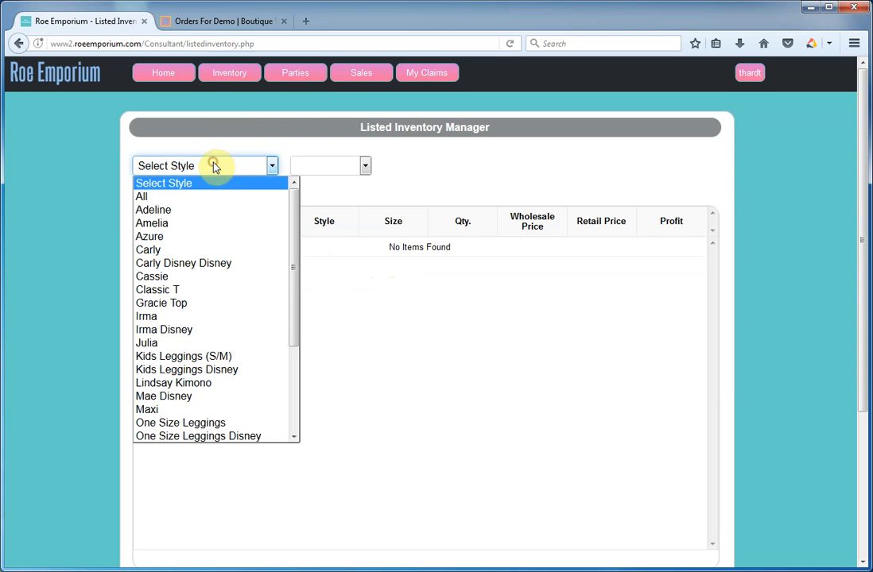
left_click(221, 317)
left_click(330, 171)
left_click(325, 196)
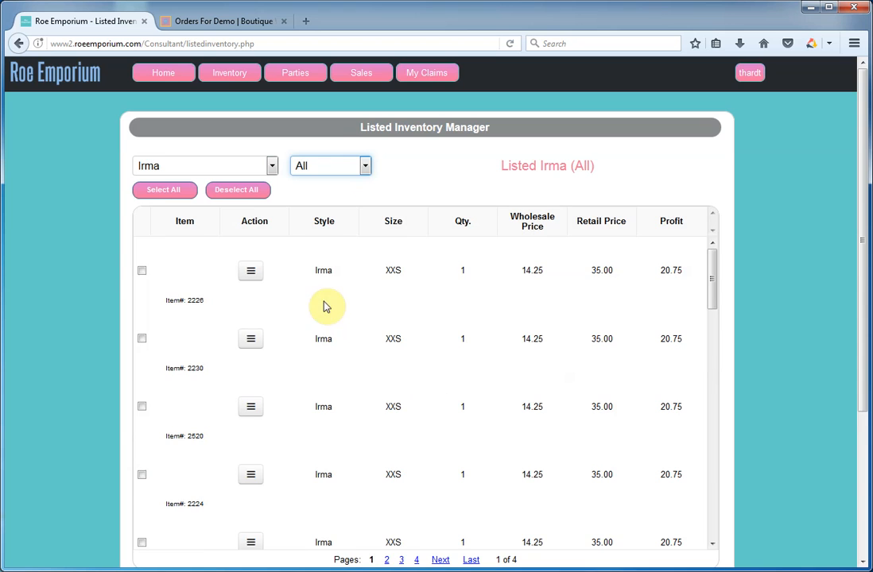
Mark the first XXS Irma, item 2226, as sold to an existing customer, filling in the saved customer details and keeping Not Sold In Party
left_click(252, 272)
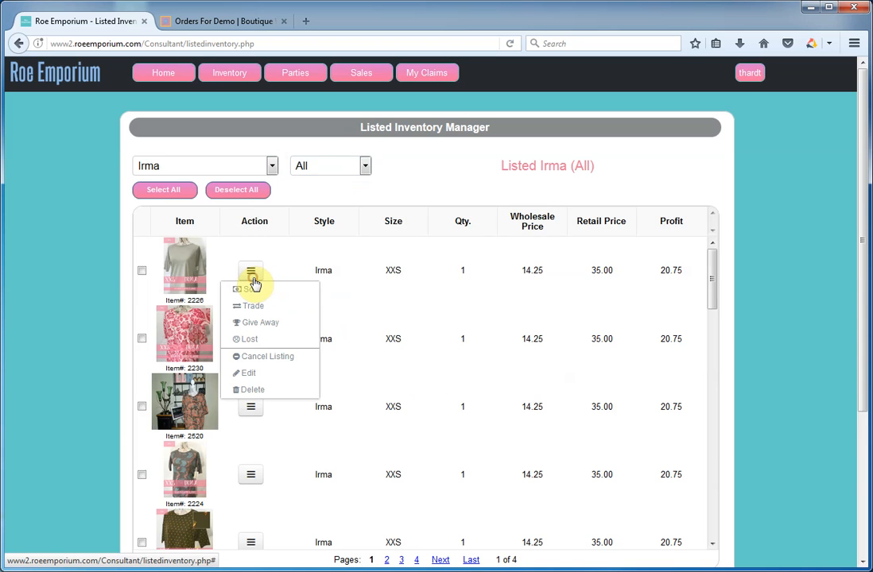
left_click(253, 291)
left_click(417, 326)
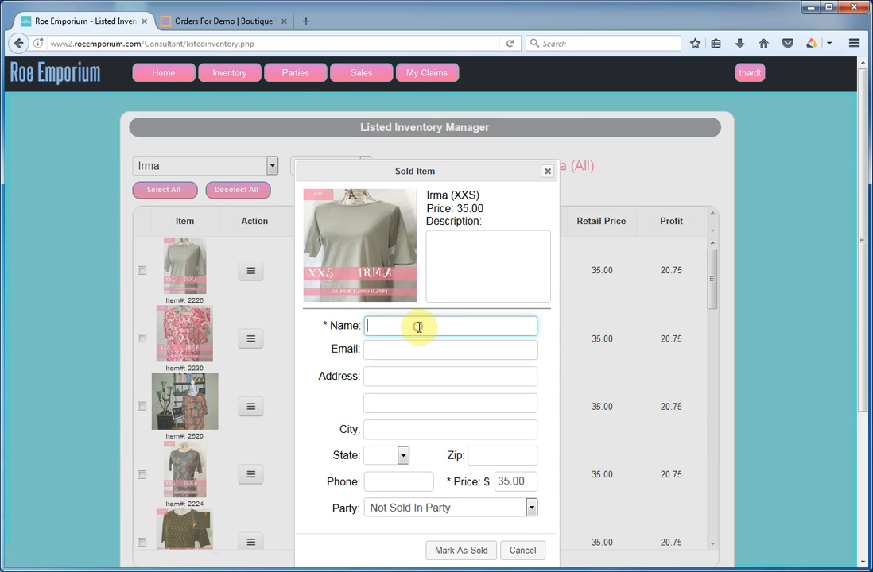
type("t")
type("Steve")
key("Down")
key("Return")
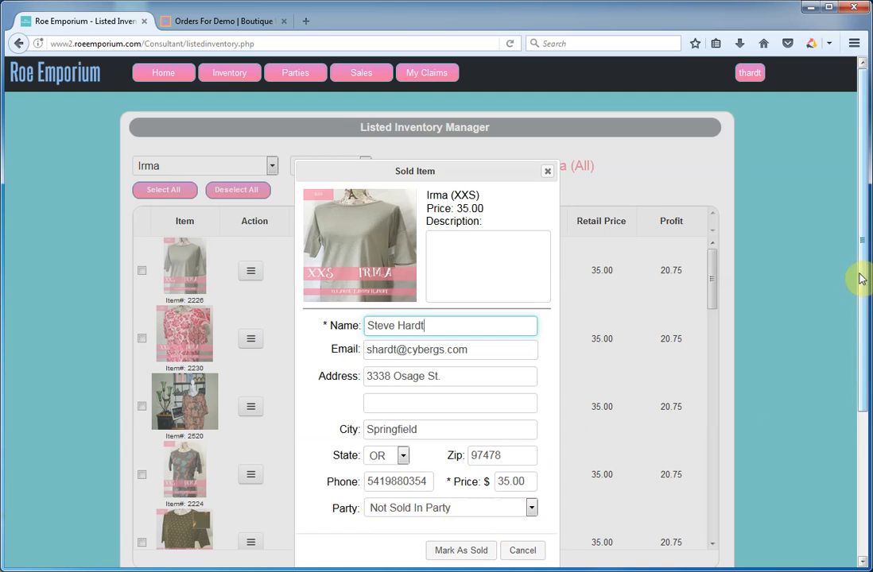
left_click_drag(861, 277, 859, 345)
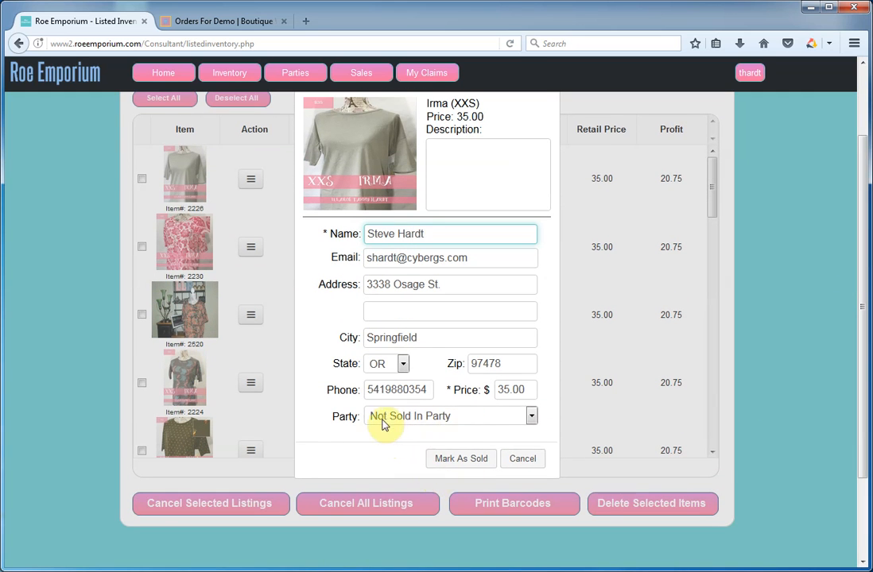
left_click(470, 460)
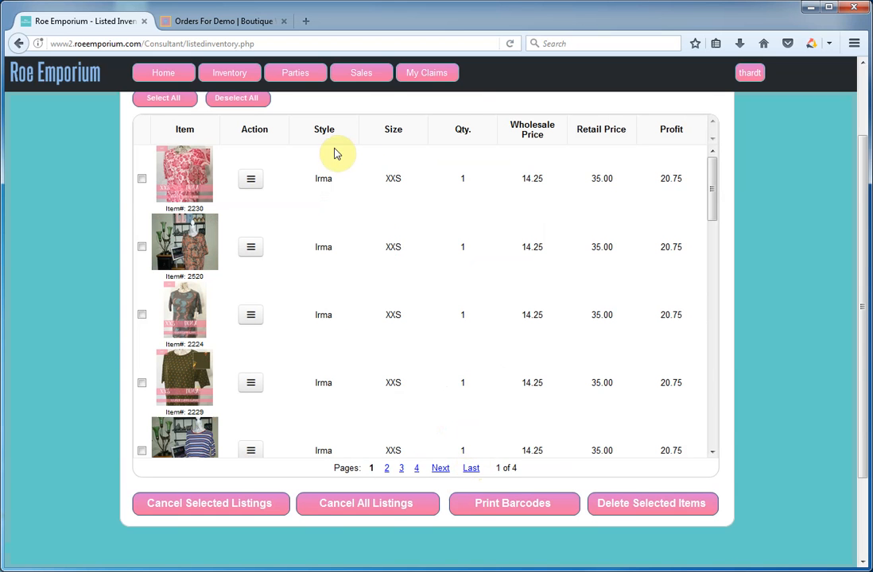
Open the pending sales and review the Bless functions for the customer's sale, covering account, order and invoice creation
left_click(370, 74)
left_click(369, 92)
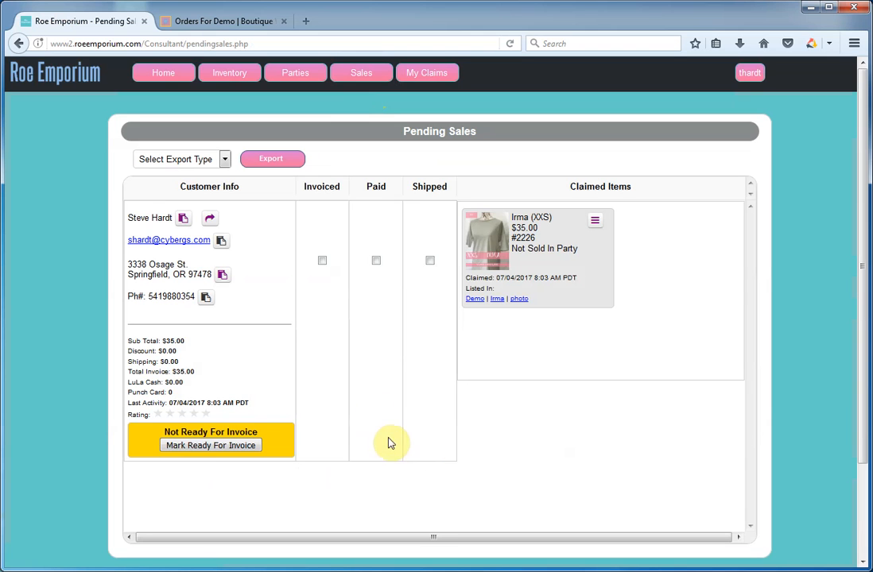
left_click(210, 224)
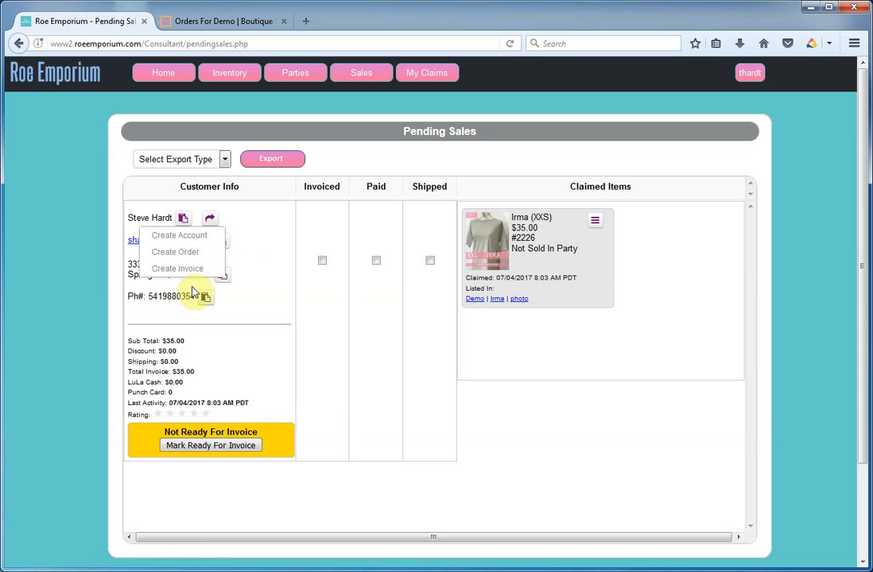
left_click(262, 283)
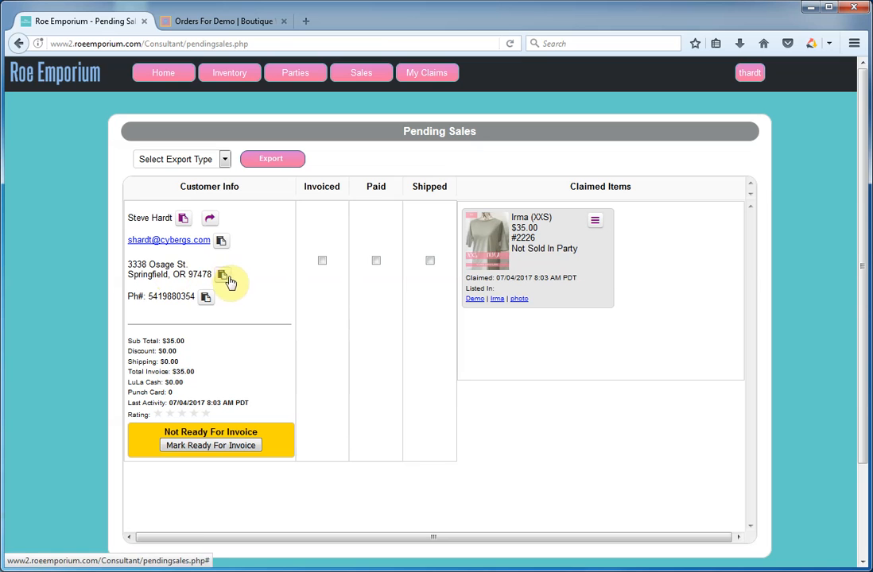
left_click(209, 220)
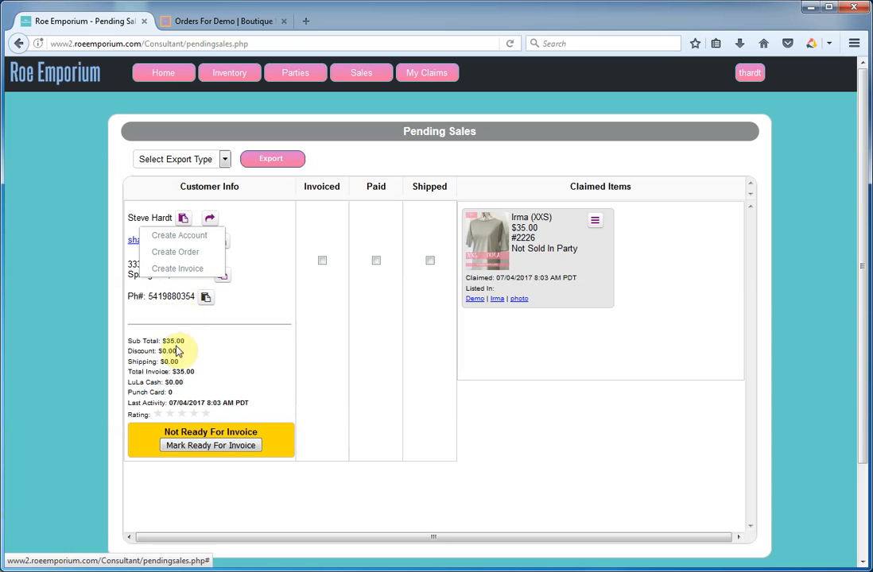
Mark the customer's pending sale ready for invoice and send its Bless invoice with 3.50 shipping
left_click(217, 450)
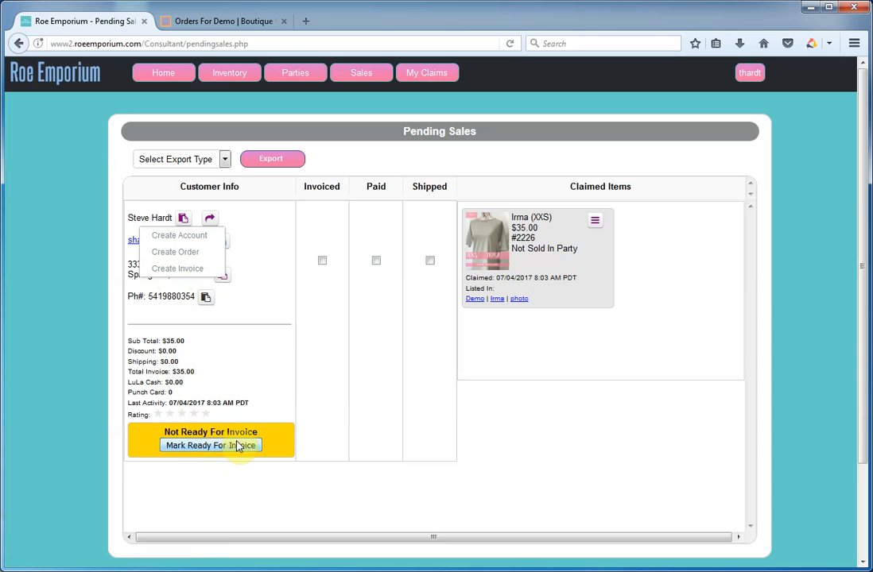
left_click(212, 220)
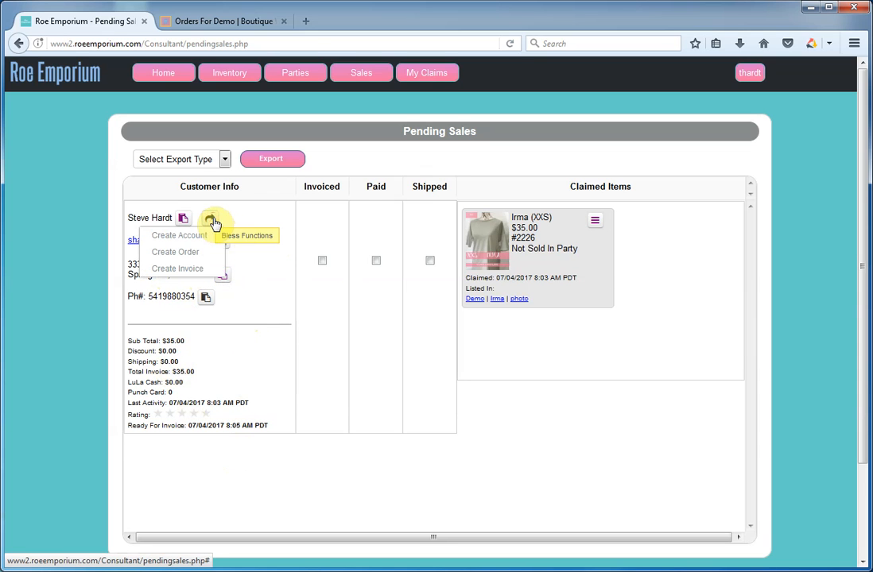
left_click(201, 271)
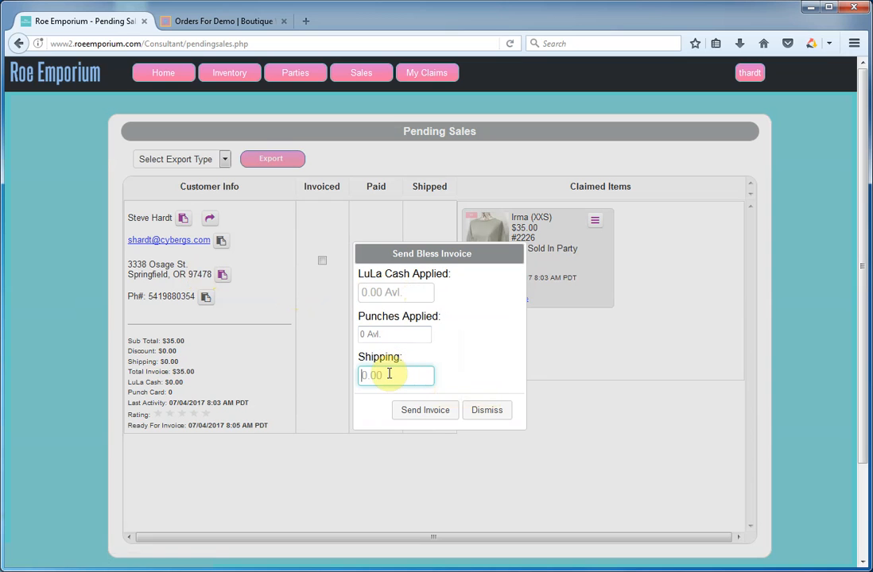
type("3.50")
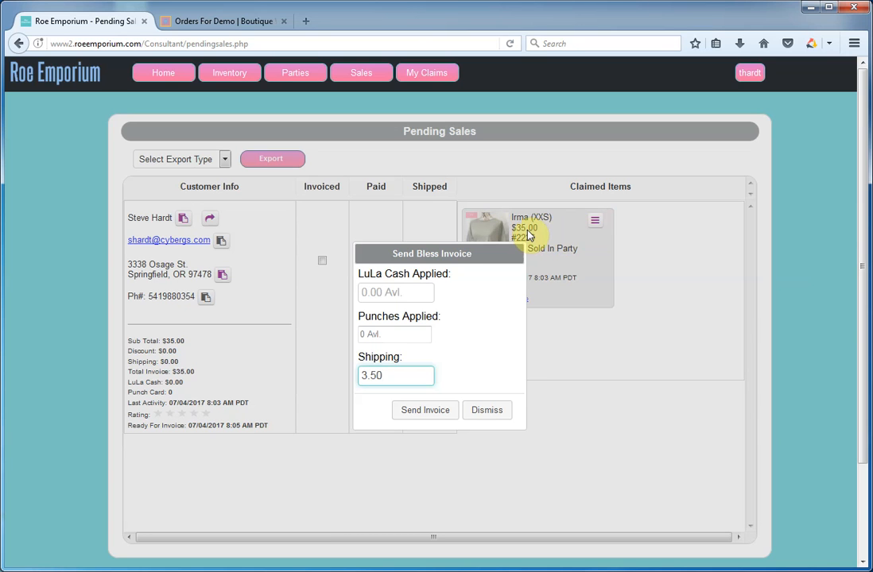
left_click(419, 415)
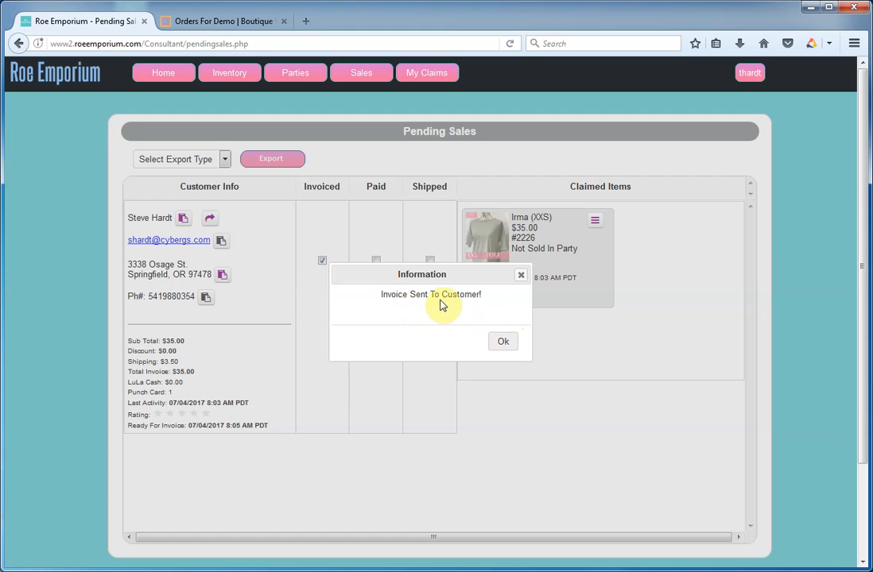
left_click(502, 343)
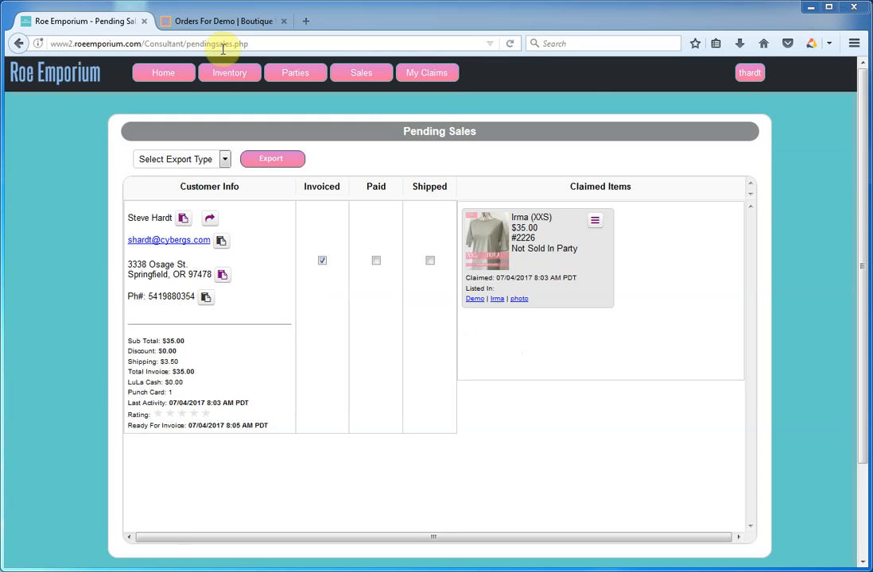
Switch to Bless and view the open order's details in the Not Sold In Party pop-up
left_click(236, 22)
left_click(369, 78)
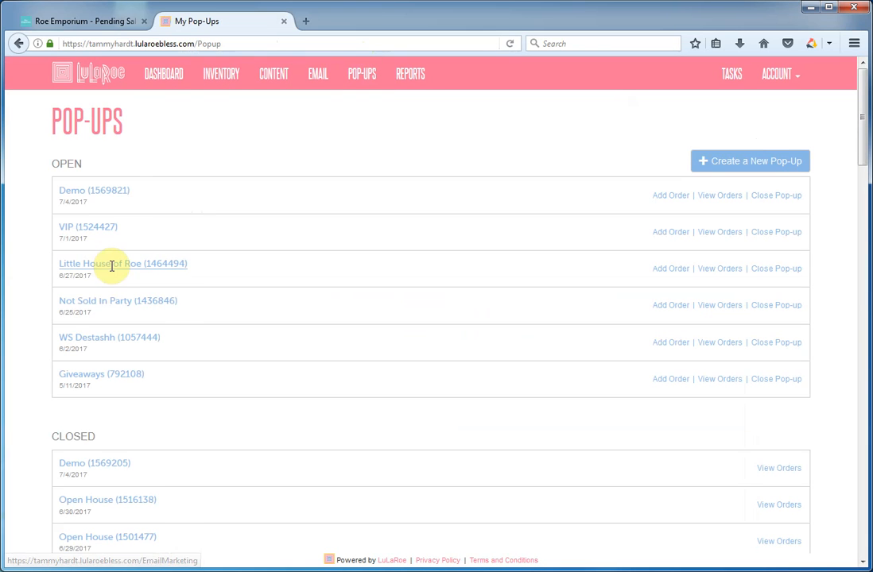
left_click(91, 303)
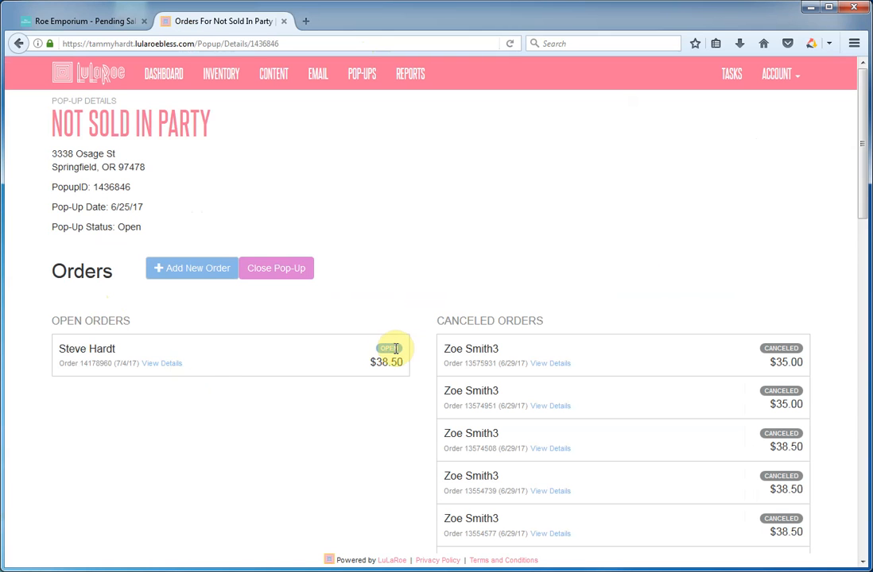
left_click(151, 363)
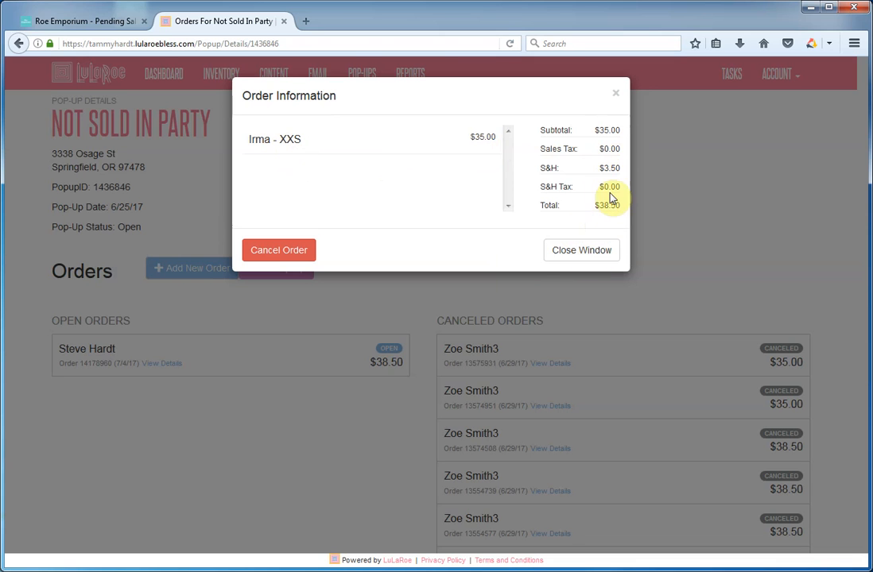
left_click(556, 253)
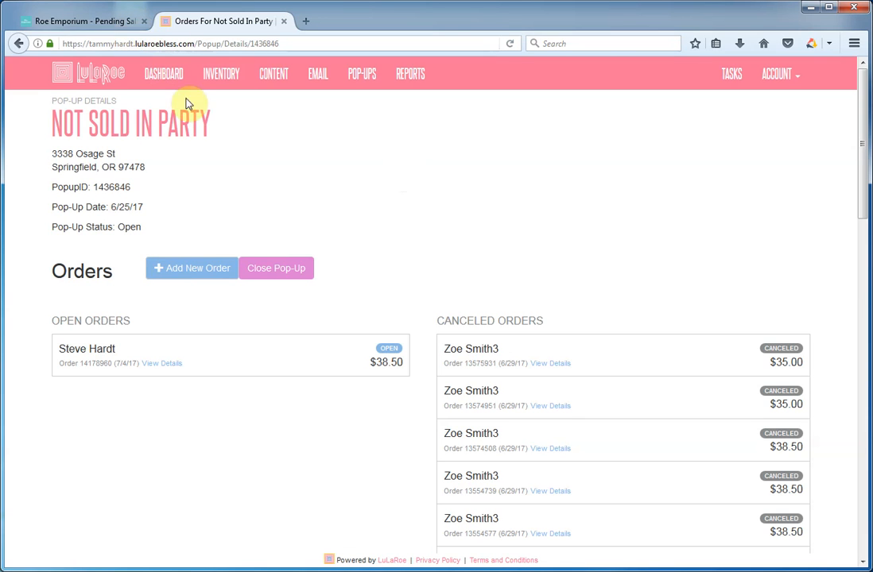
Return to Roe Emporium and examine the first customer's available actions and contact information in the Customer Manager
left_click(89, 27)
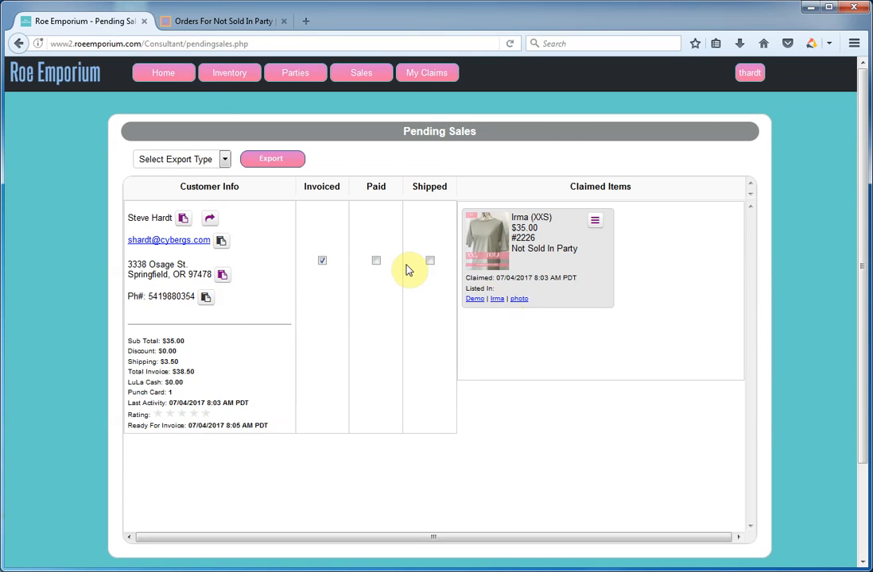
mouse_move(362, 77)
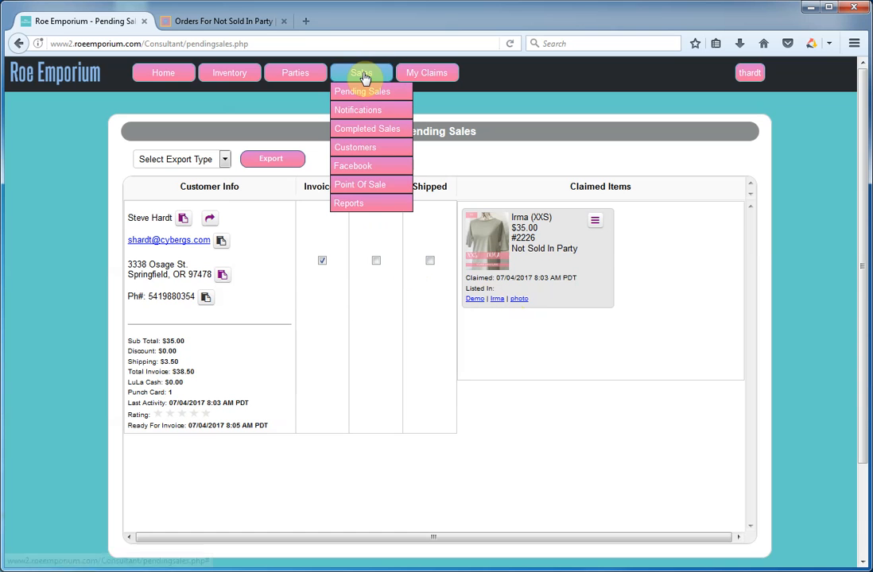
left_click(379, 156)
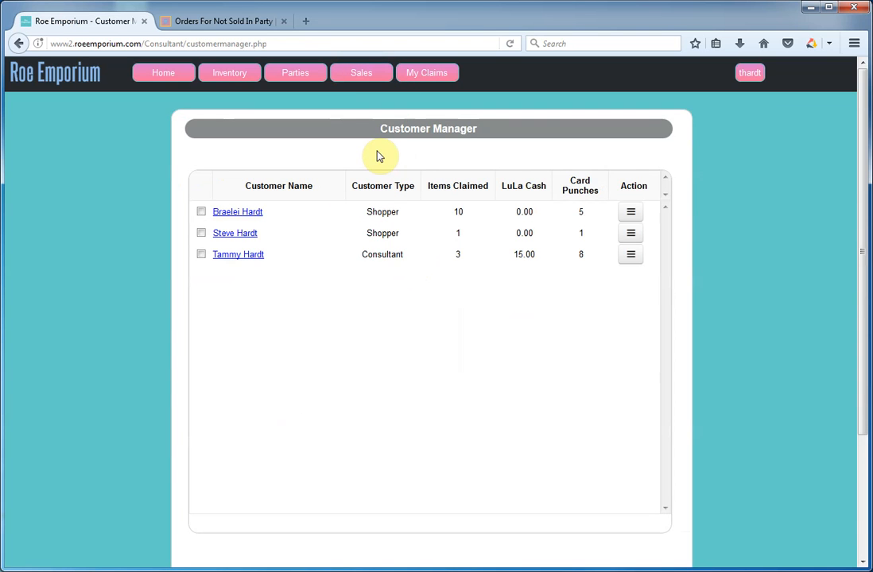
left_click(627, 210)
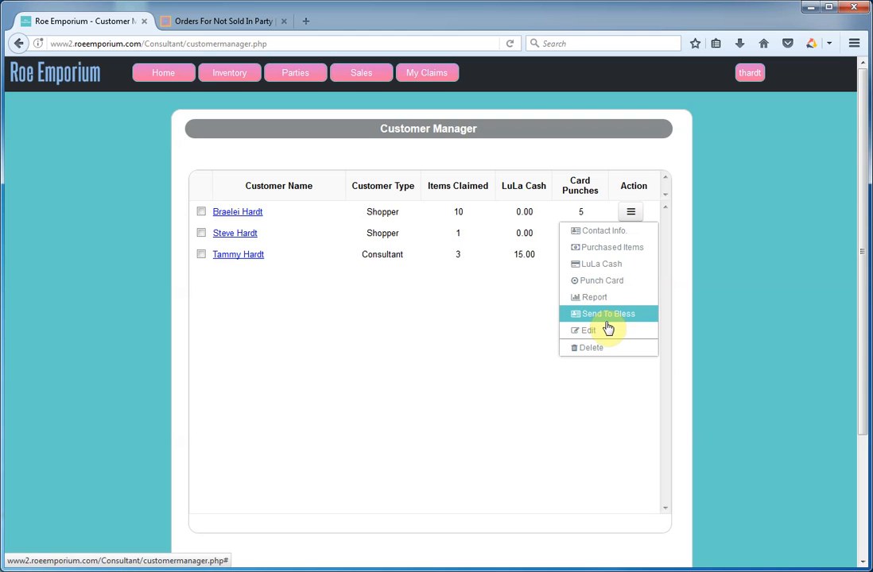
left_click(607, 235)
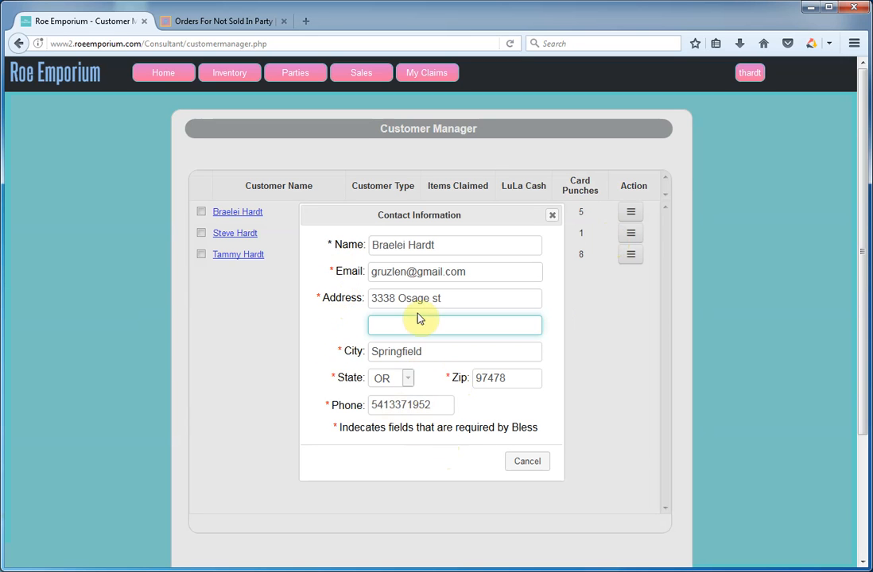
left_click(527, 463)
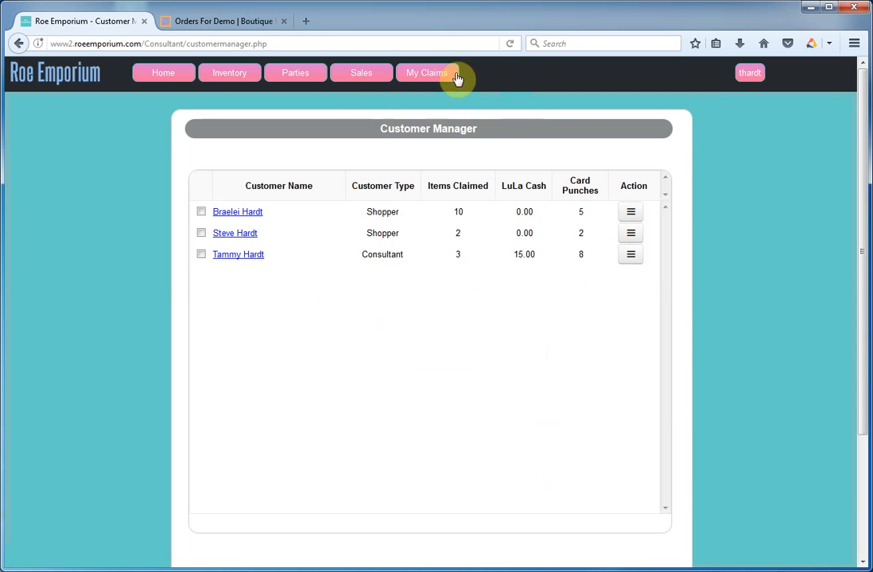
Start a Point Of Sale transaction for the Demo party and fill in the existing customer's saved details
mouse_move(386, 77)
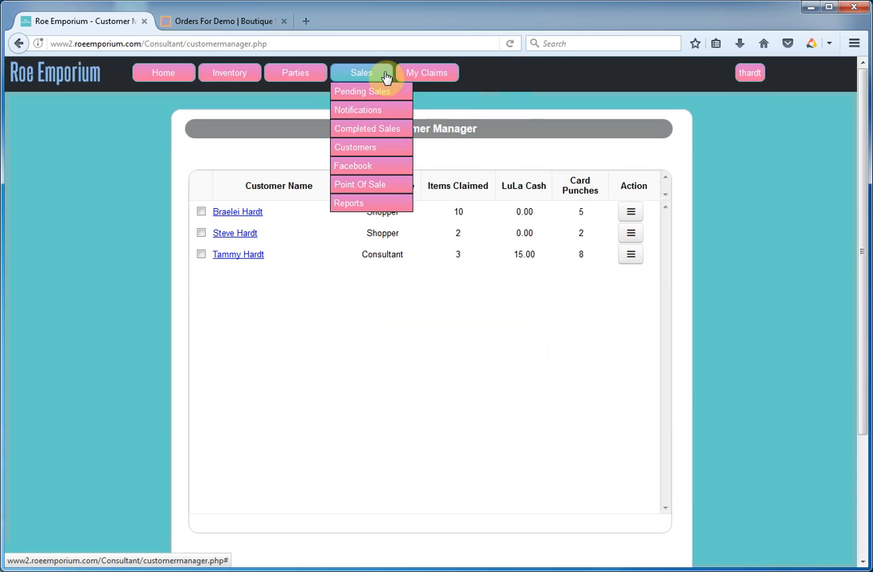
left_click(380, 185)
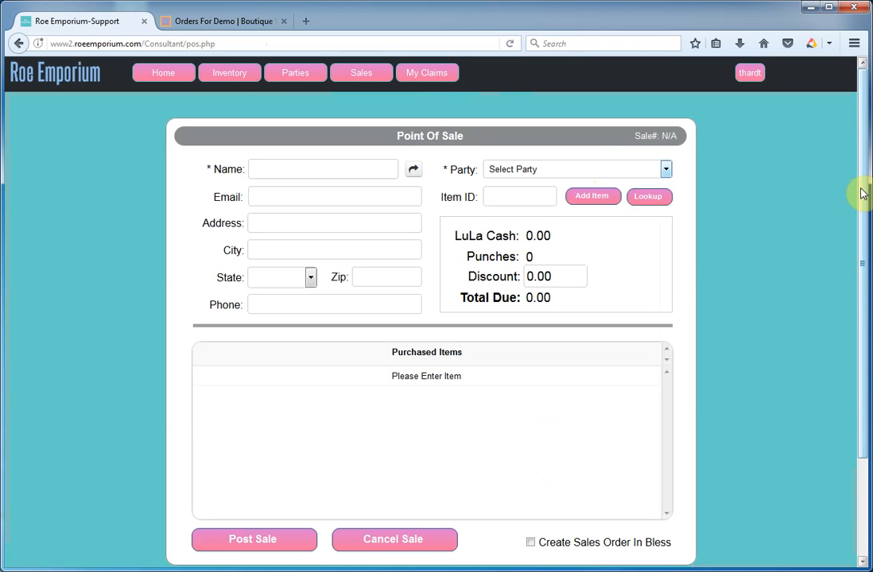
scroll(861, 193, "down", 1)
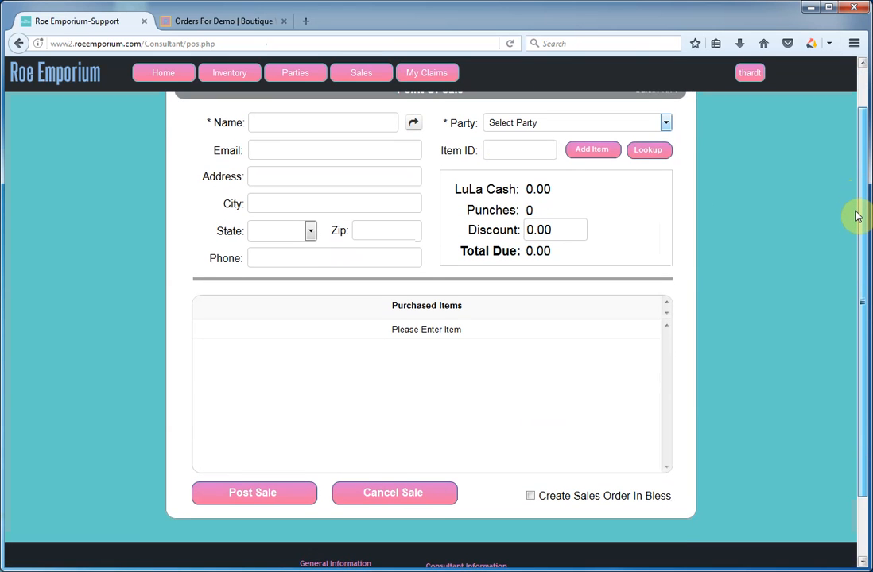
scroll(857, 214, "up", 1)
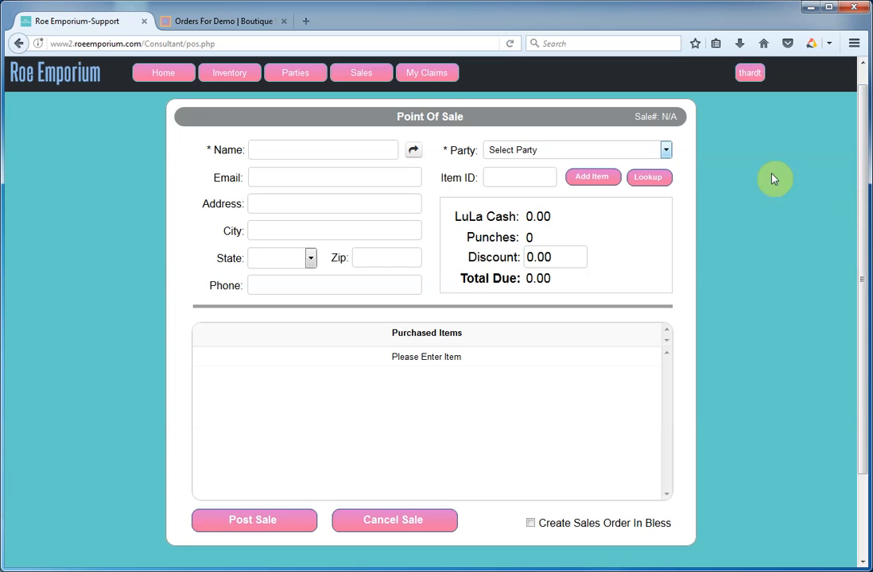
left_click(554, 152)
left_click(526, 176)
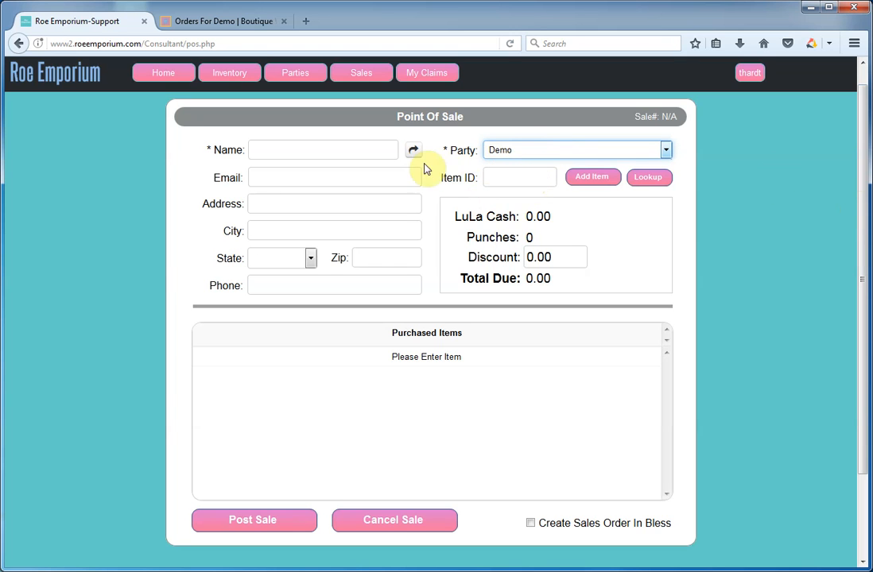
left_click(321, 151)
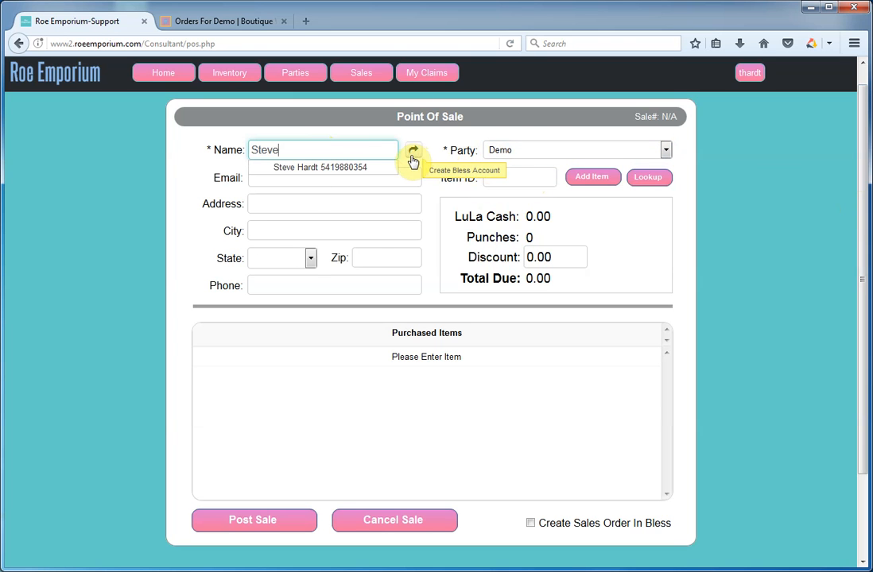
left_click(390, 168)
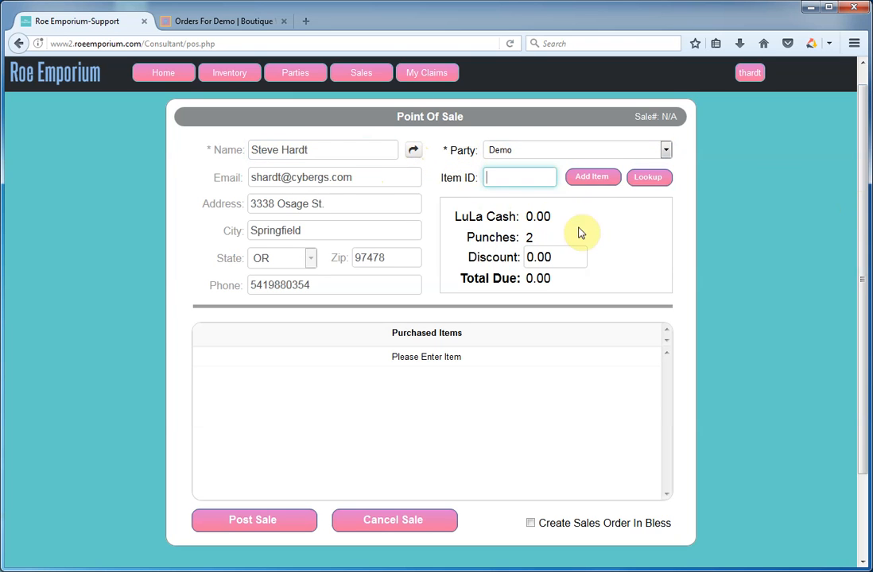
Look up One Size Leggings in OS Prints and add item 2275 to the sale
left_click(651, 178)
left_click(362, 233)
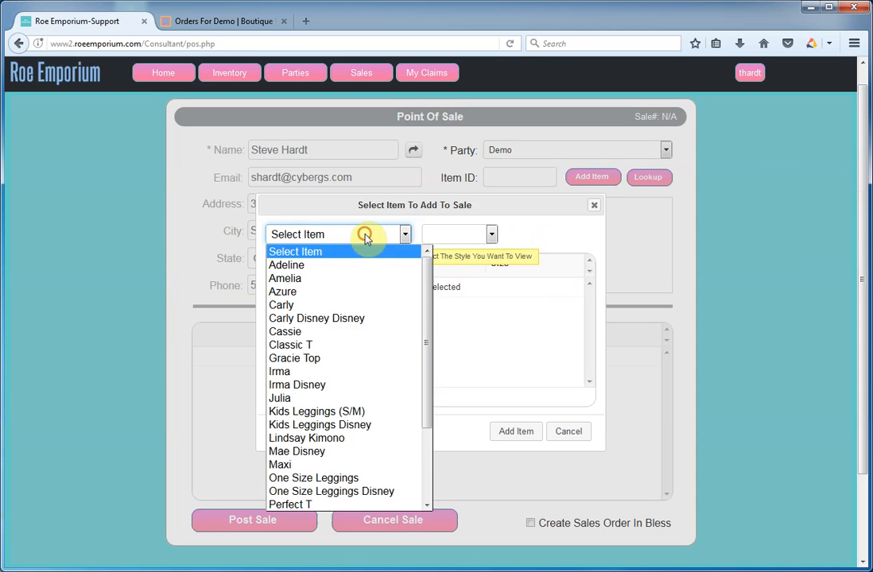
left_click(395, 478)
left_click(467, 234)
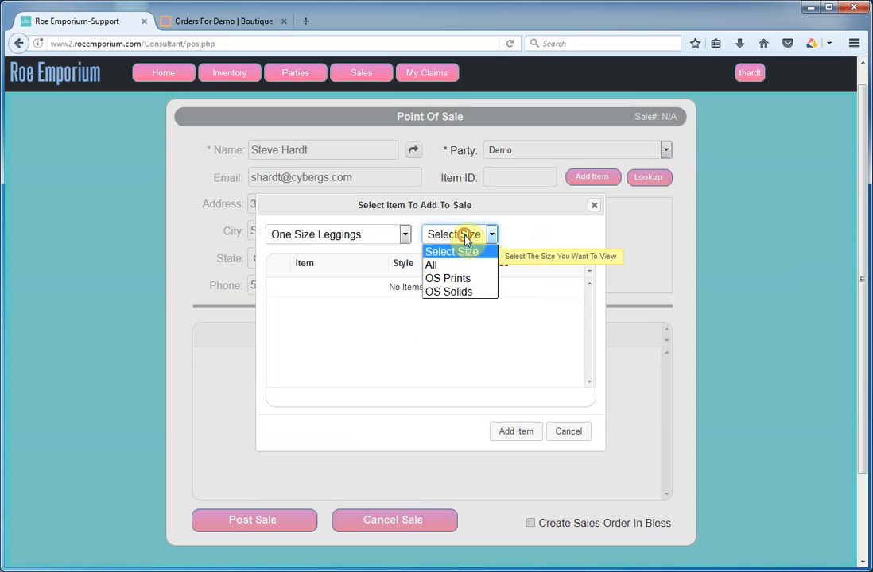
left_click(459, 279)
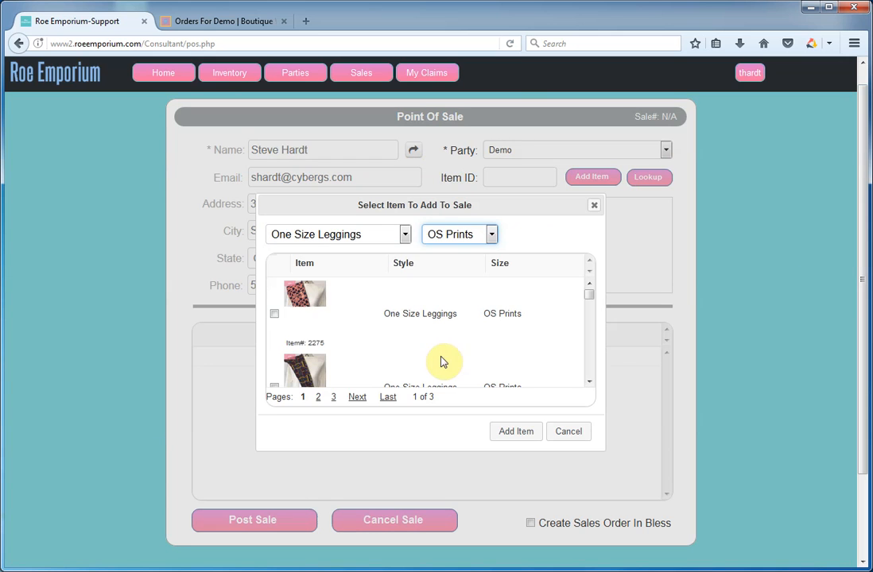
left_click(274, 314)
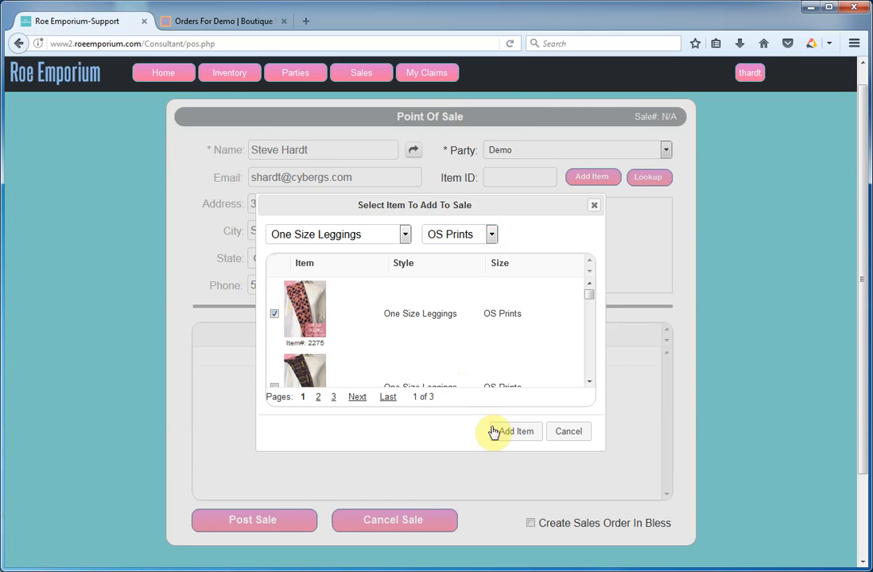
left_click(513, 432)
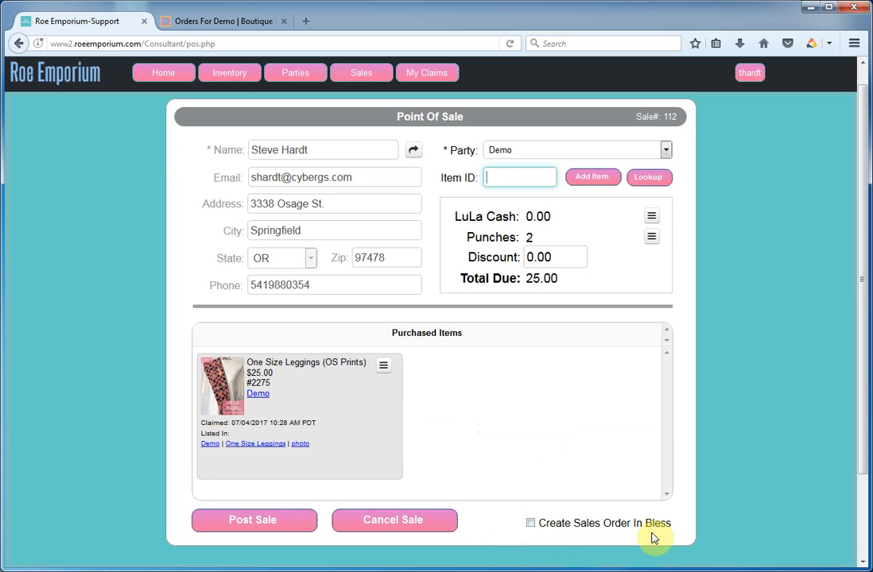
Post the sale with Create Sales Order In Bless enabled, and switch to the Demo pop-up's orders in Bless
left_click(530, 523)
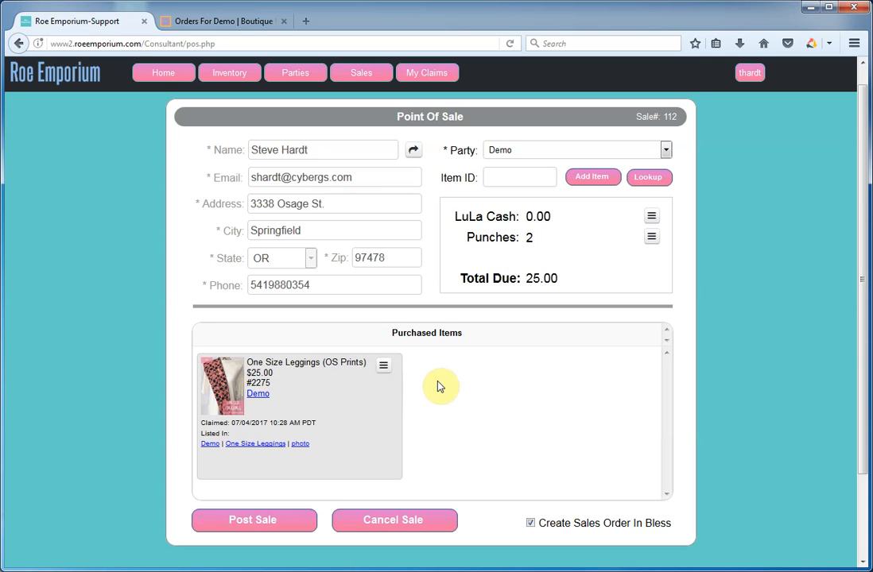
left_click(262, 528)
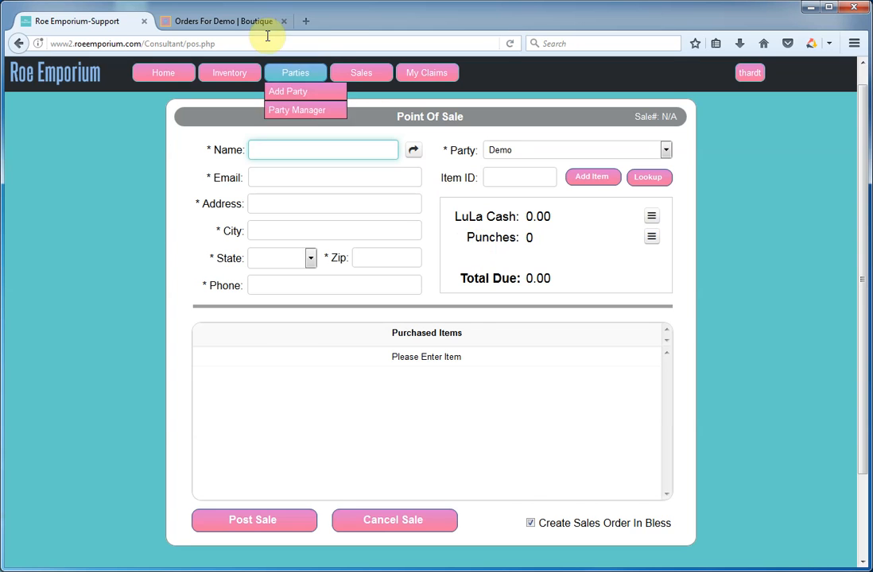
left_click(246, 27)
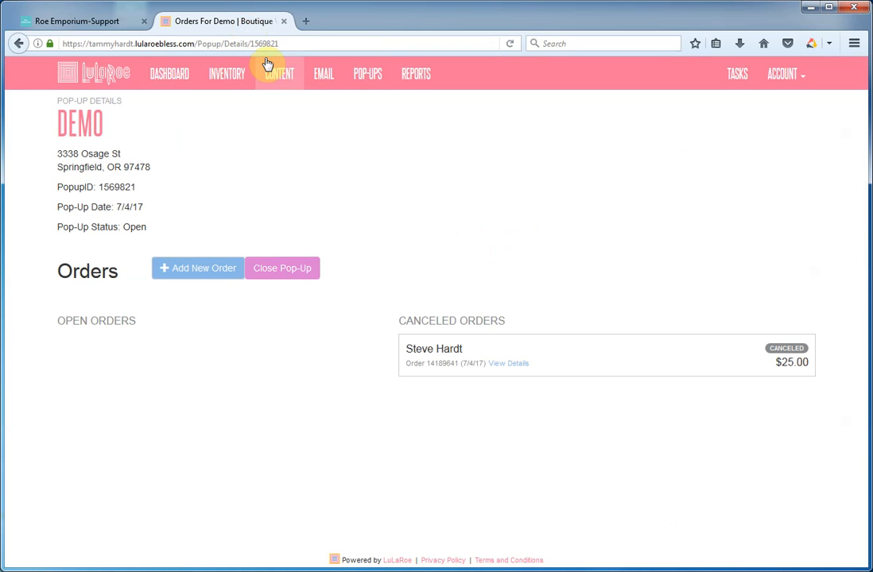
Reload the Demo pop-up's orders in Bless and review the details of the open order
left_click(294, 40)
key("Return")
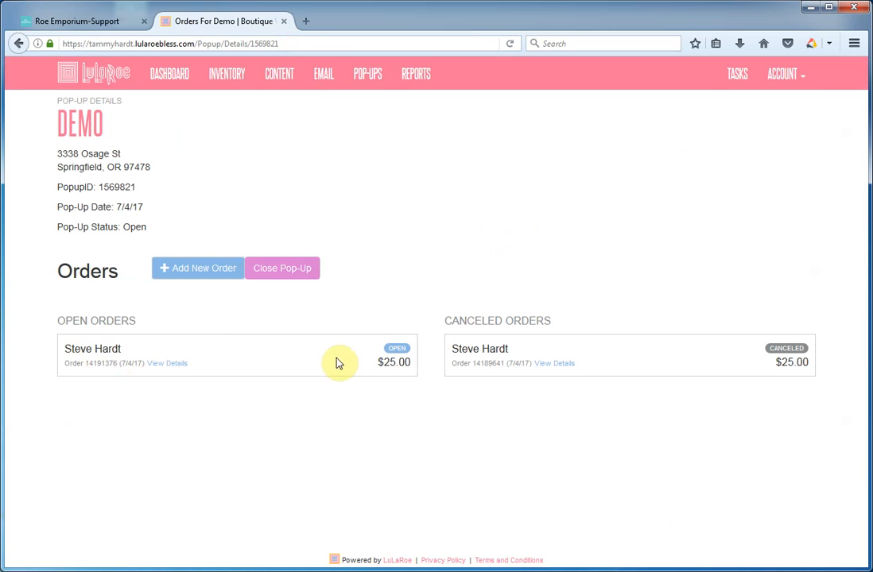
left_click(166, 363)
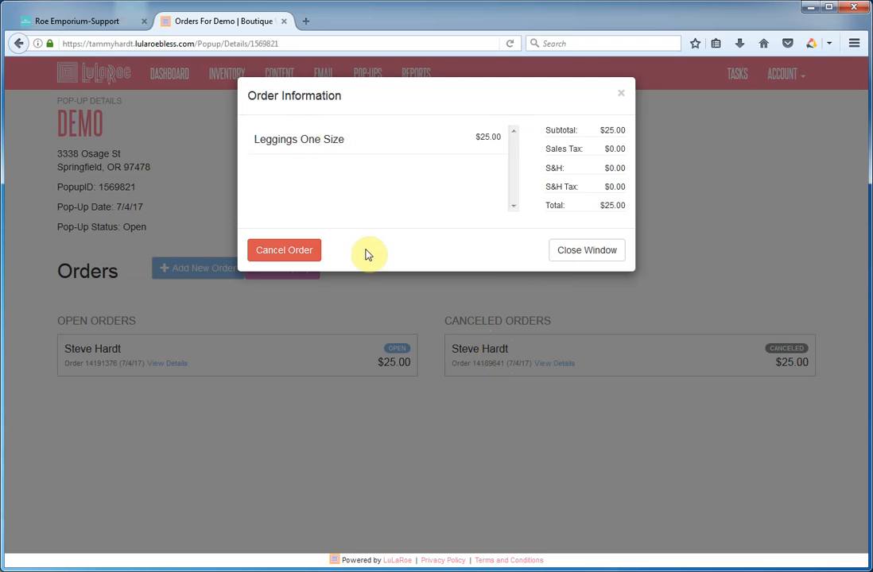
left_click(563, 251)
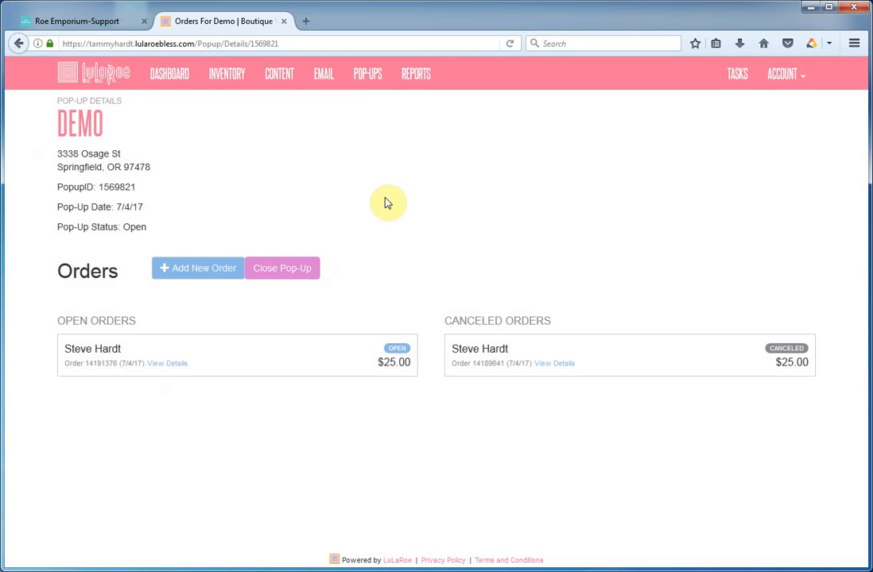
Switch to Roe Emporium and close the Demo party in Bless from the Party Manager
left_click(109, 24)
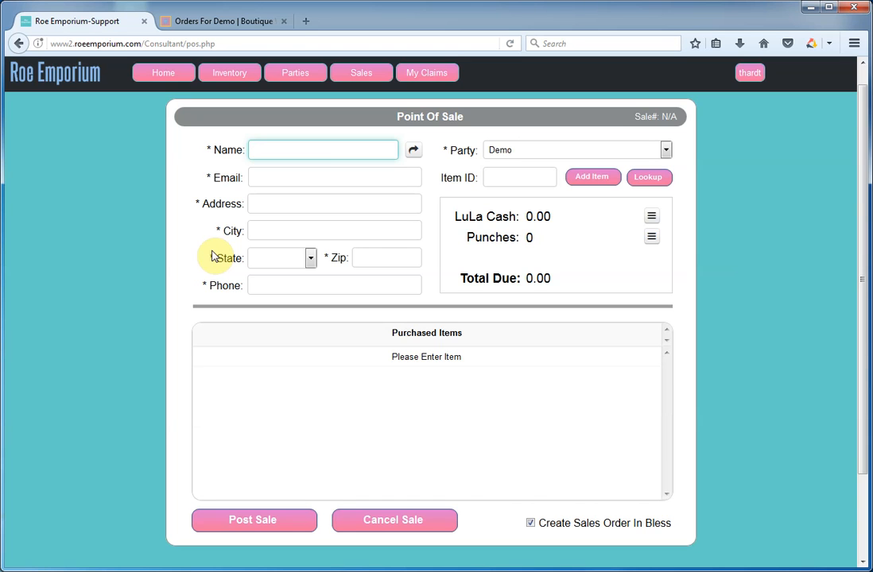
mouse_move(297, 79)
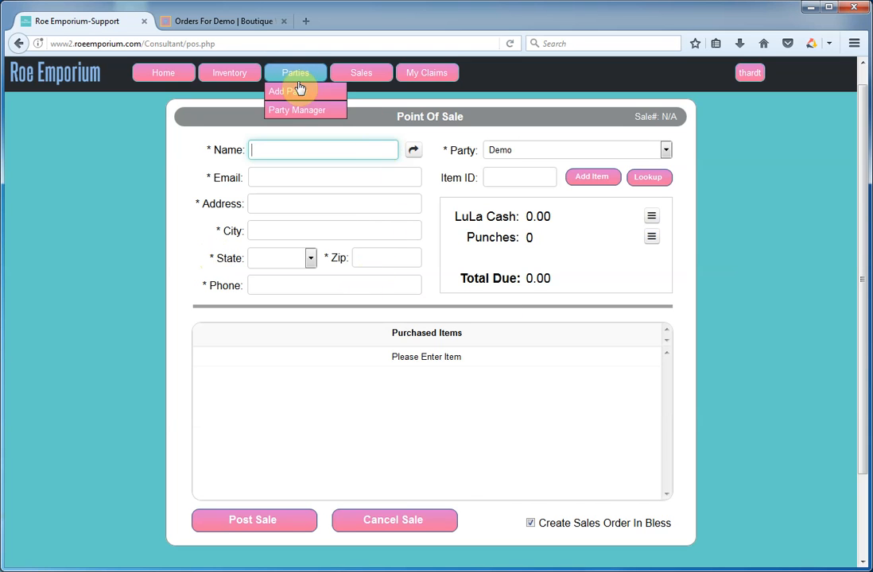
left_click(296, 112)
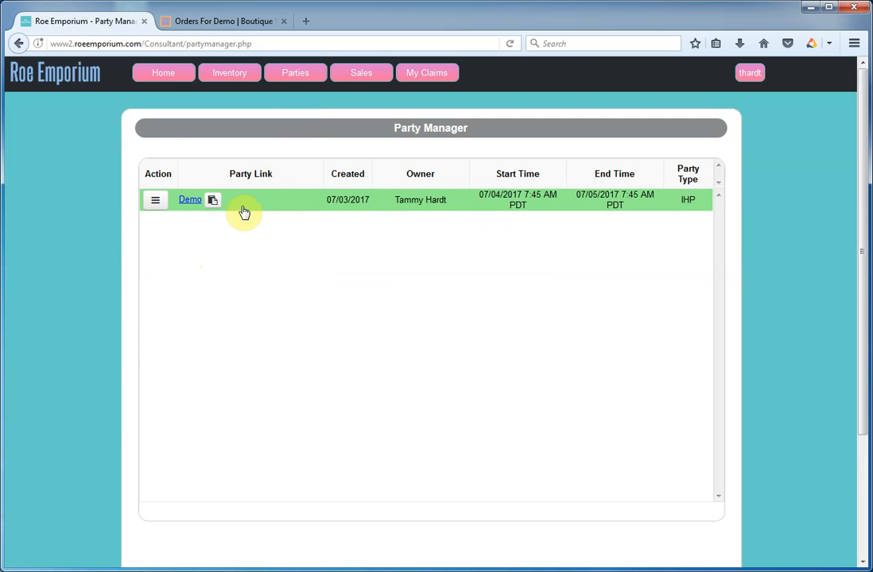
left_click(154, 202)
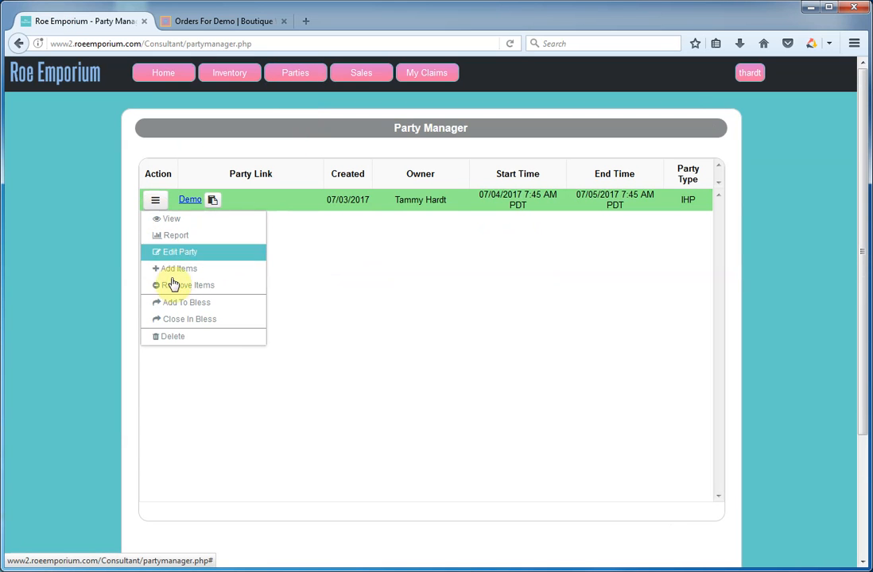
left_click(179, 320)
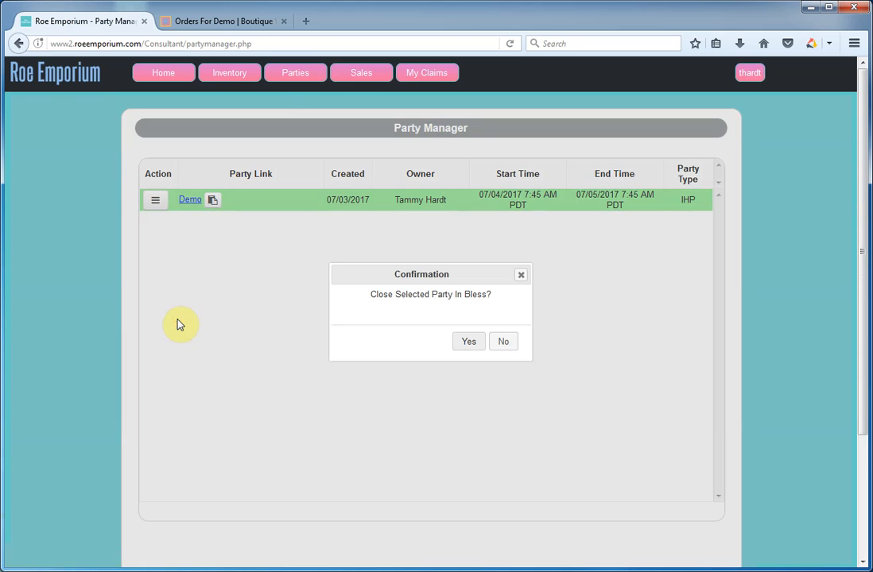
left_click(468, 344)
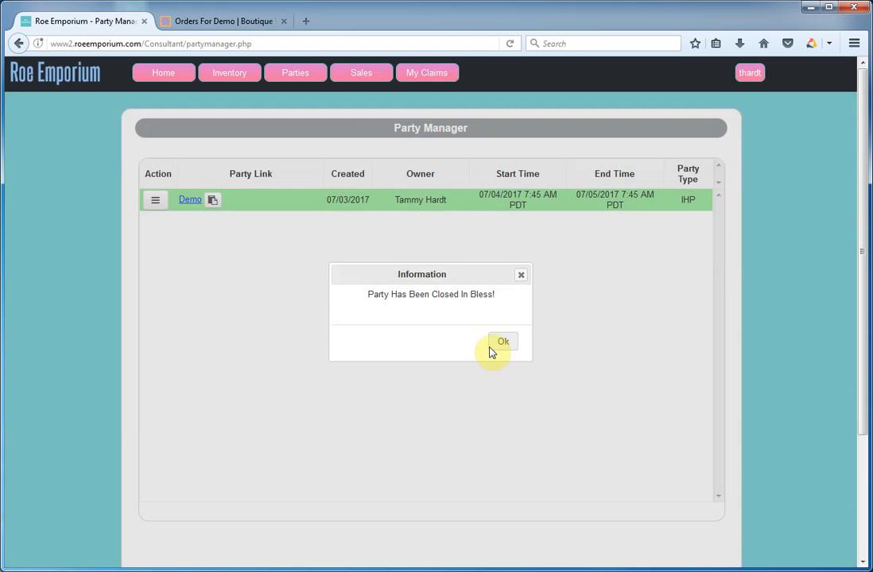
left_click(501, 344)
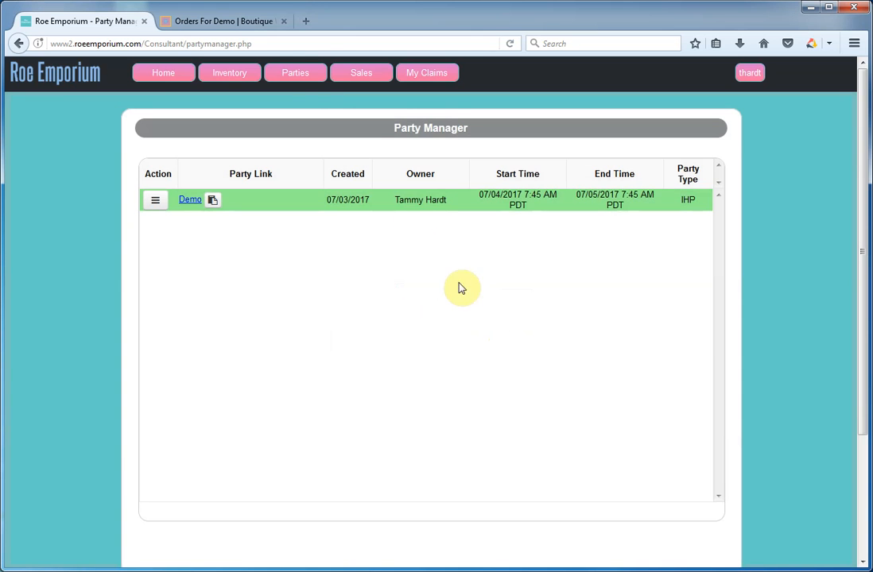
Check the Demo party's status in the Bless pop-ups list and return to the Roe Emporium Party Manager
left_click(240, 22)
left_click(370, 82)
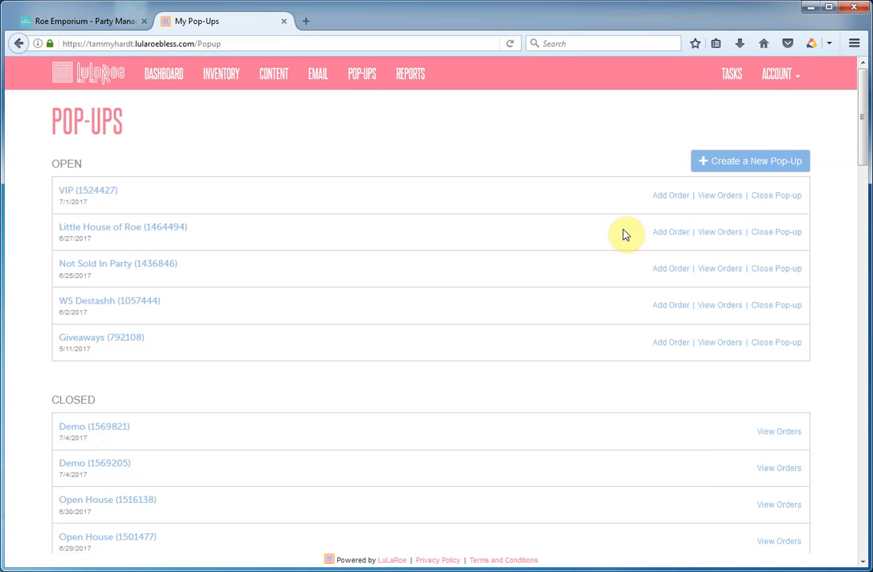
left_click(89, 21)
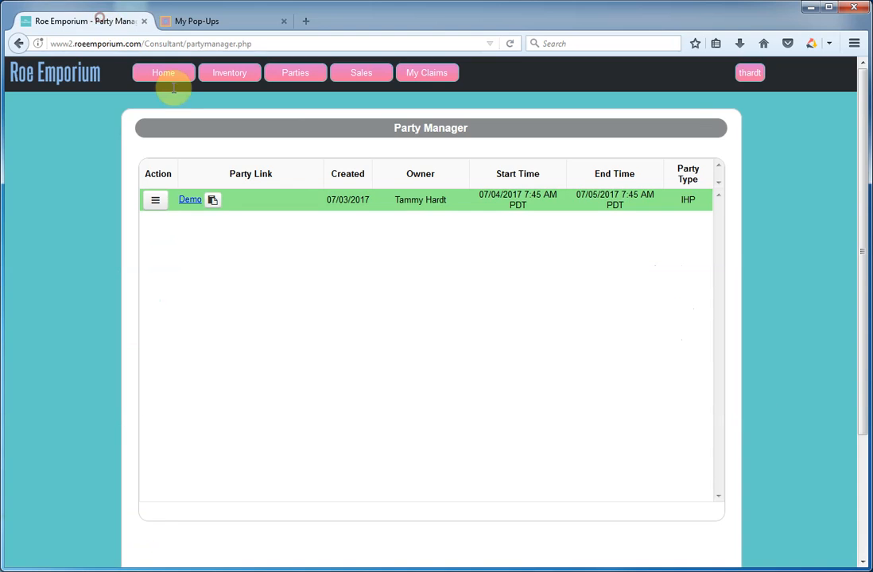